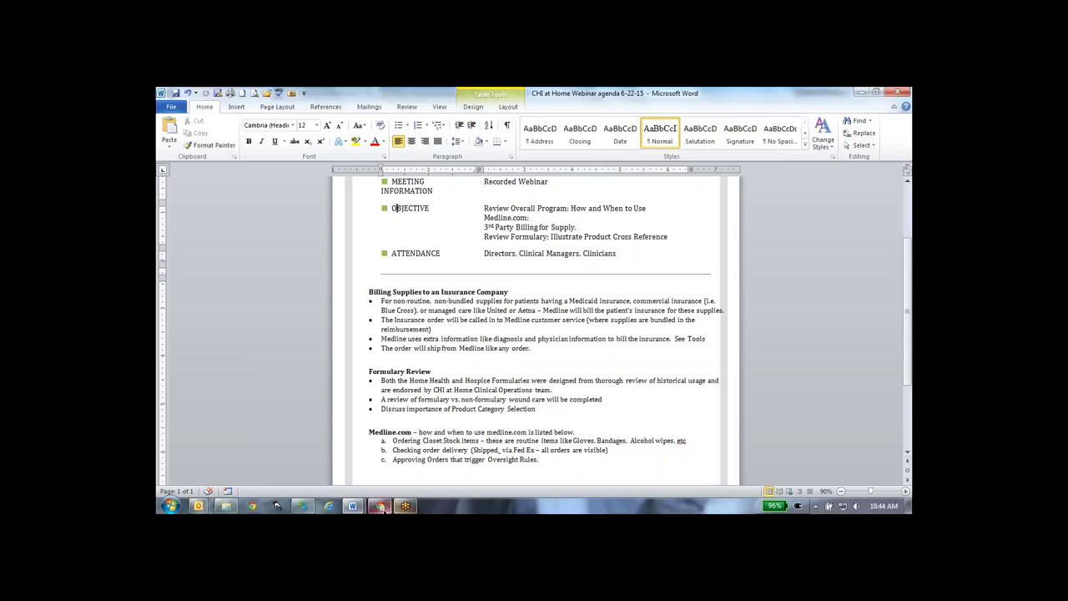
# Step: Switch to Chrome and go from the Medline home page to the Register Account page
pyautogui.click(441, 476)
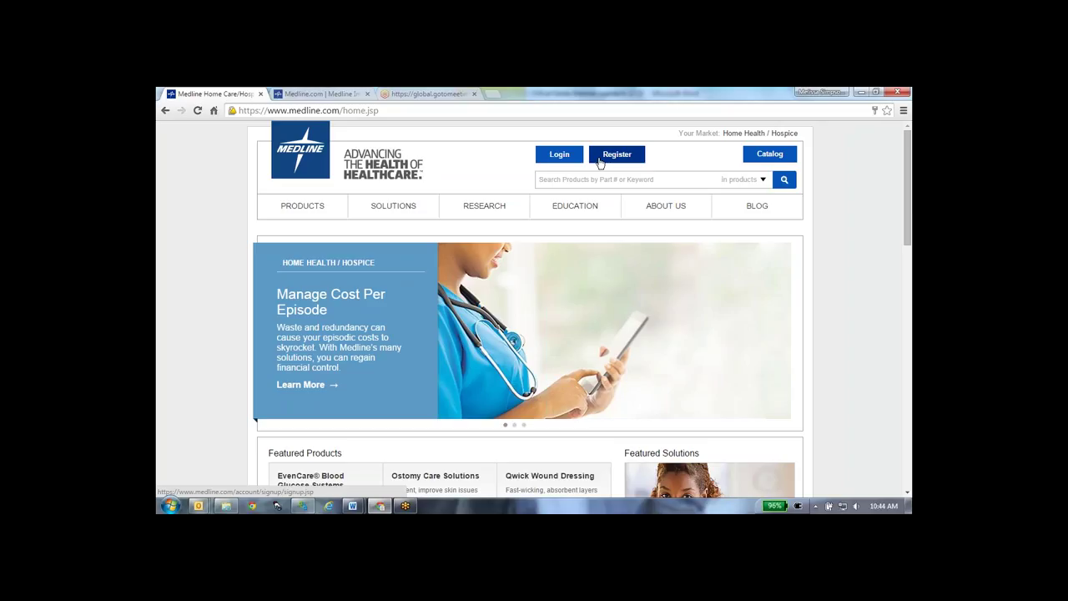
pyautogui.click(600, 160)
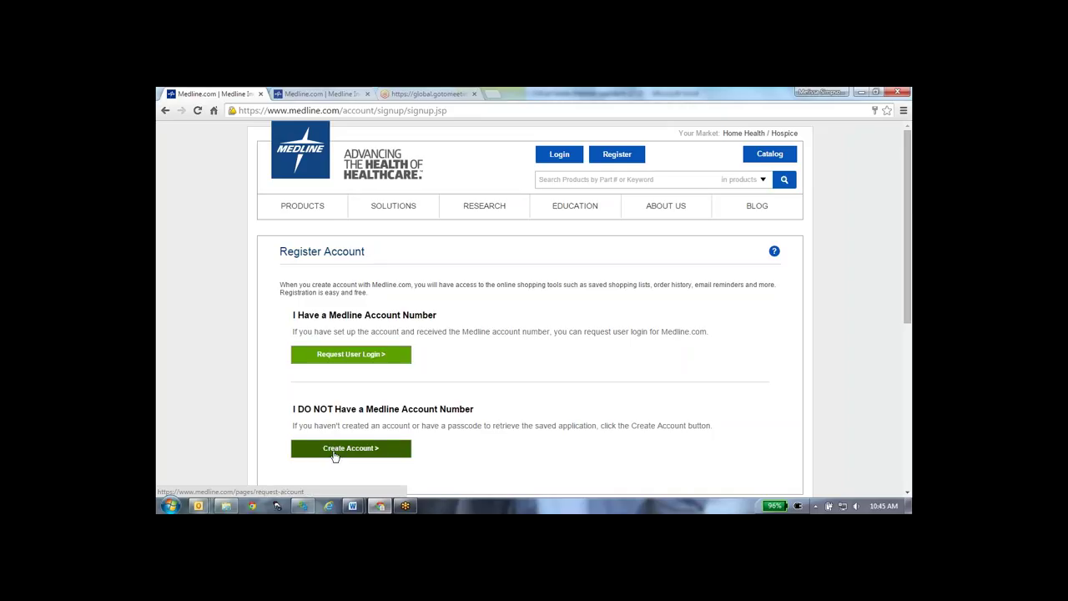
pyautogui.click(349, 358)
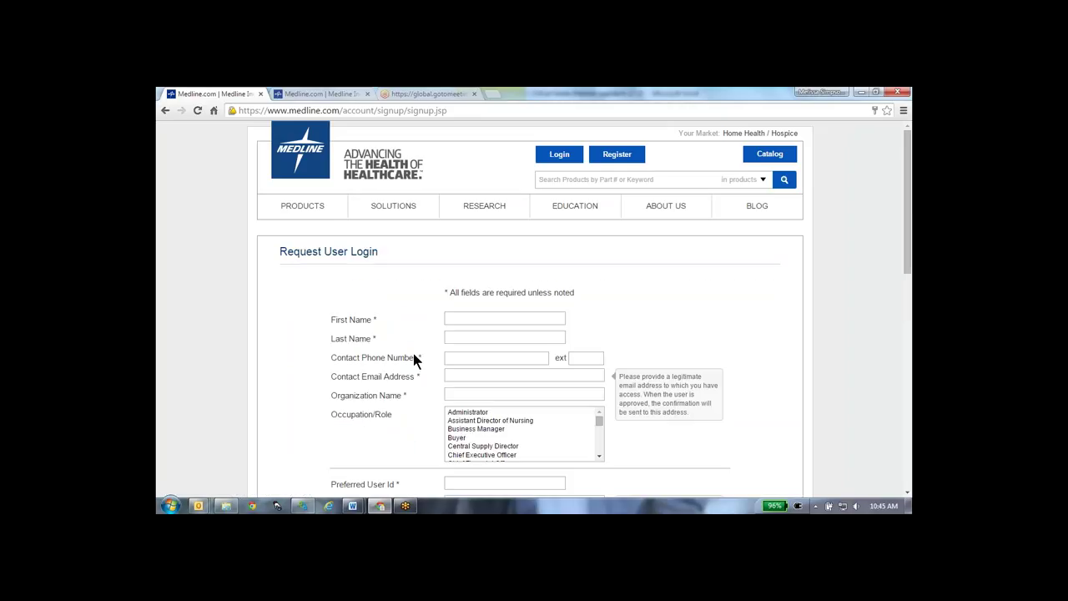
pyautogui.scroll(-3, 413, 359)
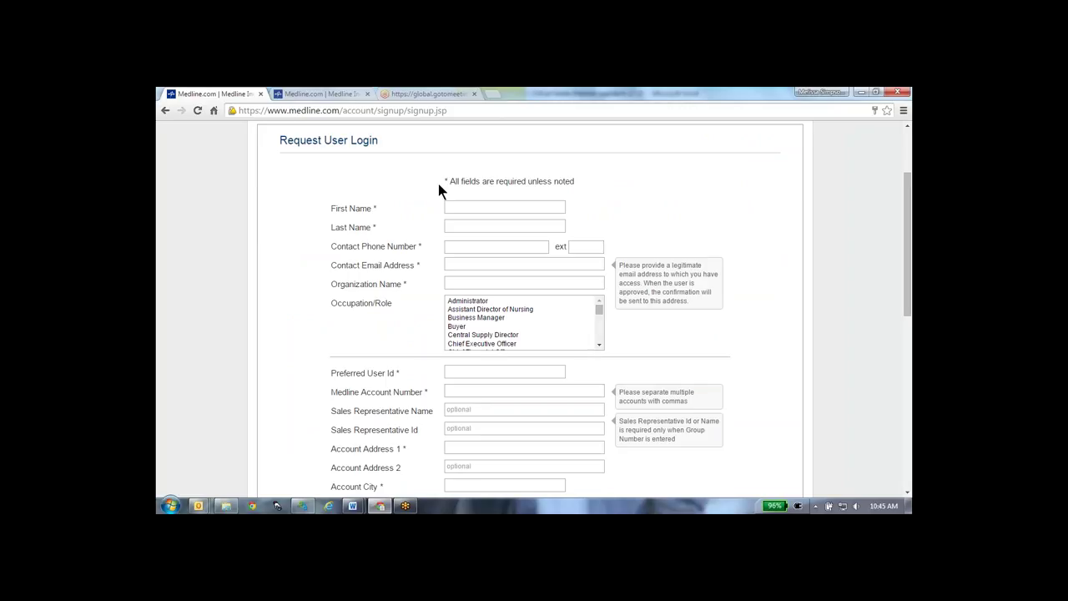
pyautogui.moveTo(438, 184); pyautogui.dragTo(583, 187)
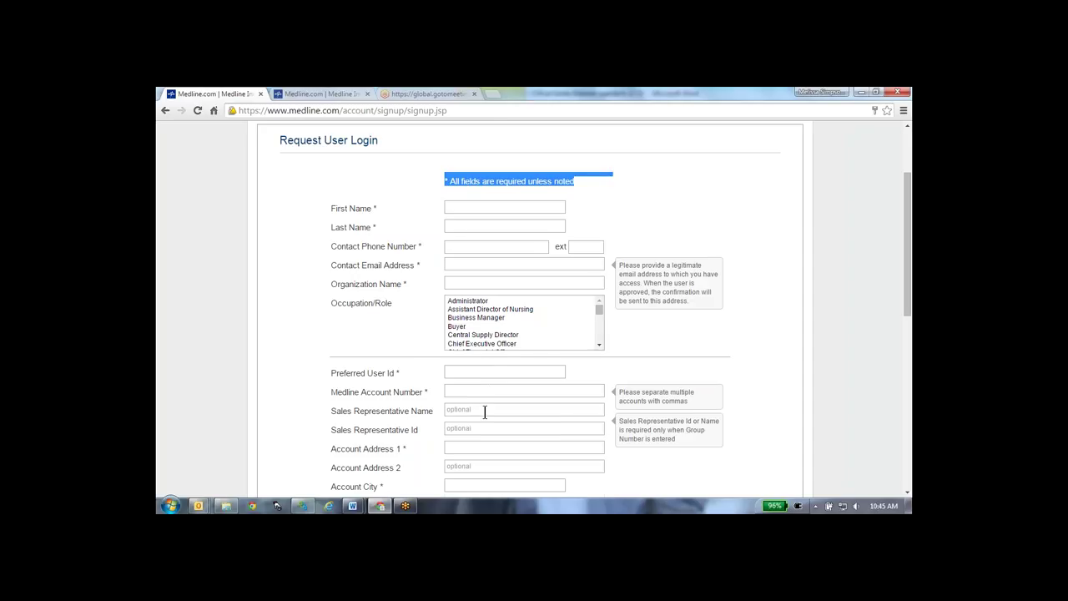
pyautogui.scroll(-3, 485, 412)
pyautogui.scroll(-2, 485, 413)
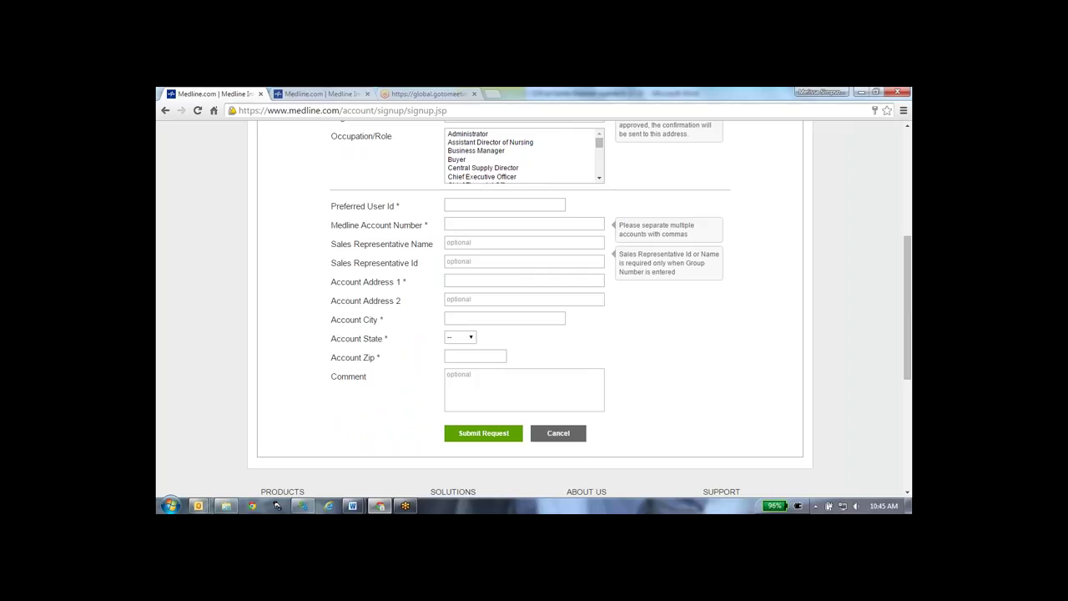
pyautogui.click(558, 432)
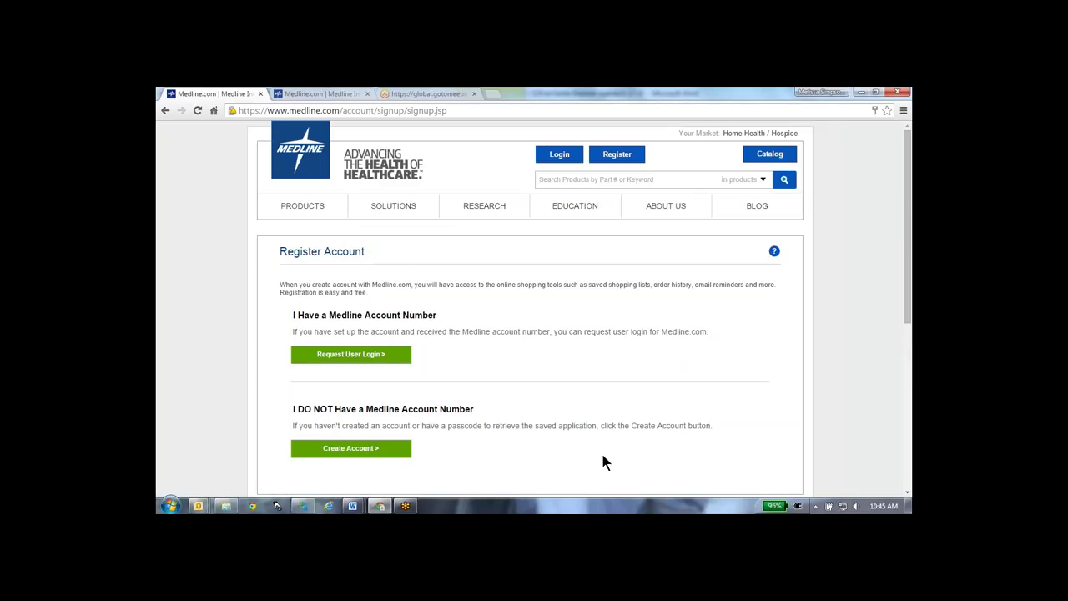
# Step: Sign in to Medline and pick the VNA NAZARETH HC-DWNTWN W (PHD) facility
pyautogui.click(323, 165)
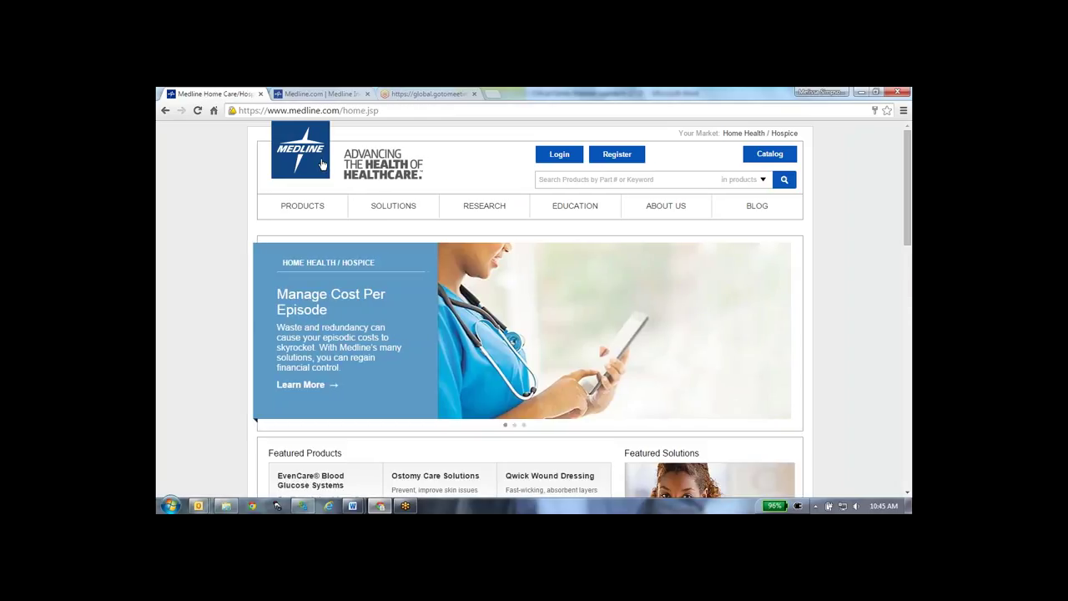
pyautogui.click(561, 156)
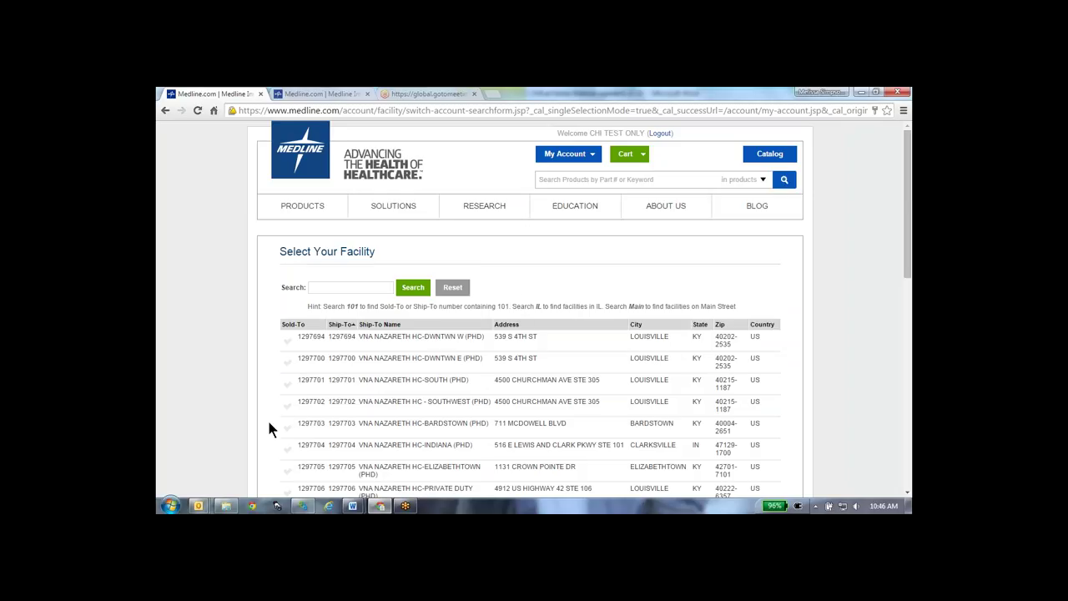
pyautogui.scroll(-1, 269, 429)
pyautogui.scroll(1, 268, 429)
pyautogui.click(307, 342)
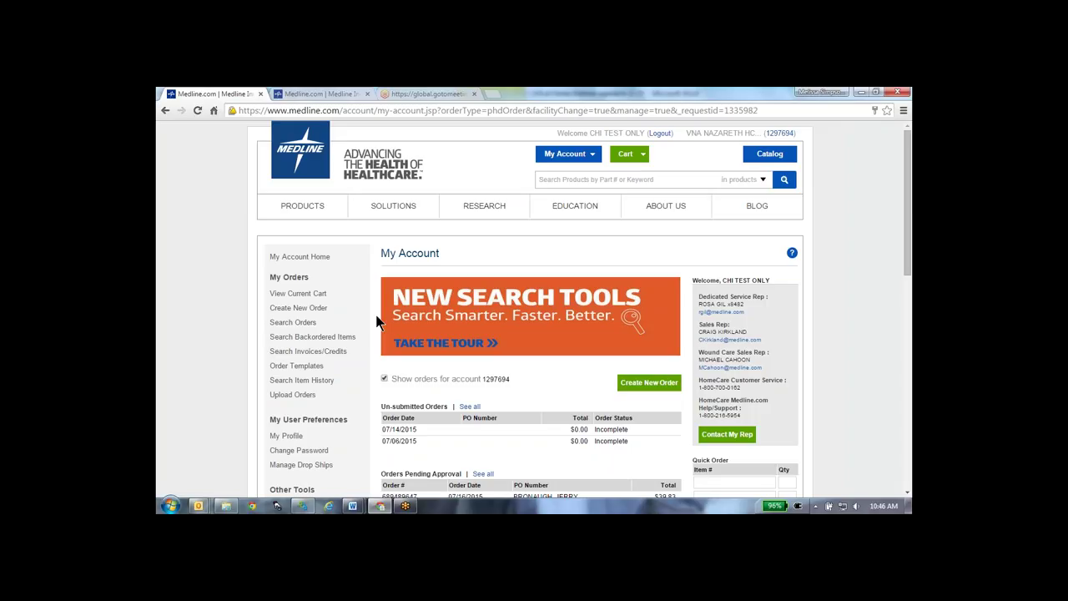
pyautogui.scroll(-1, 376, 323)
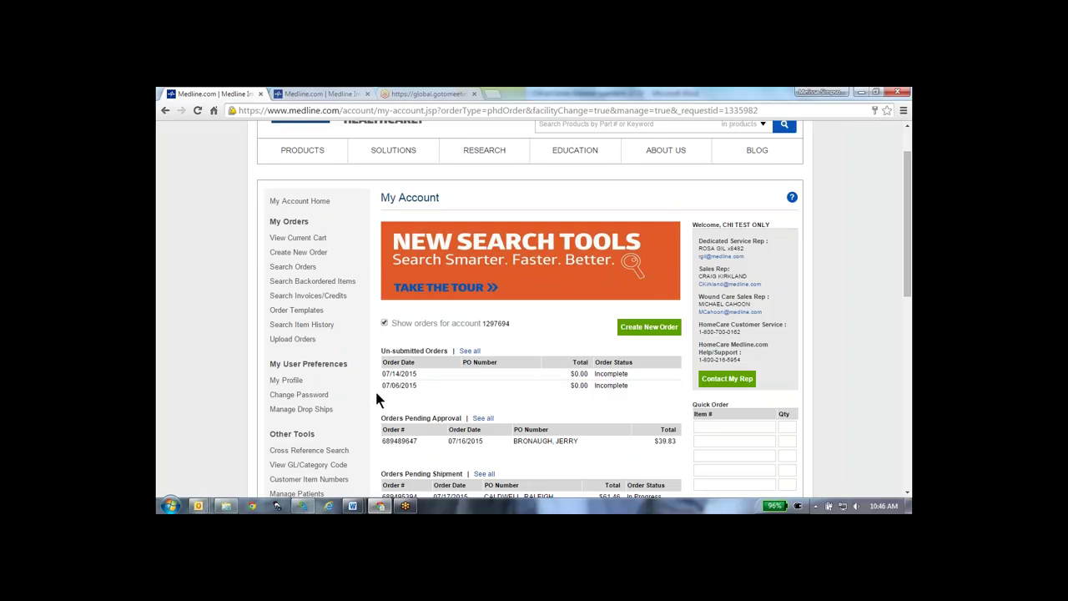
pyautogui.scroll(-1, 380, 402)
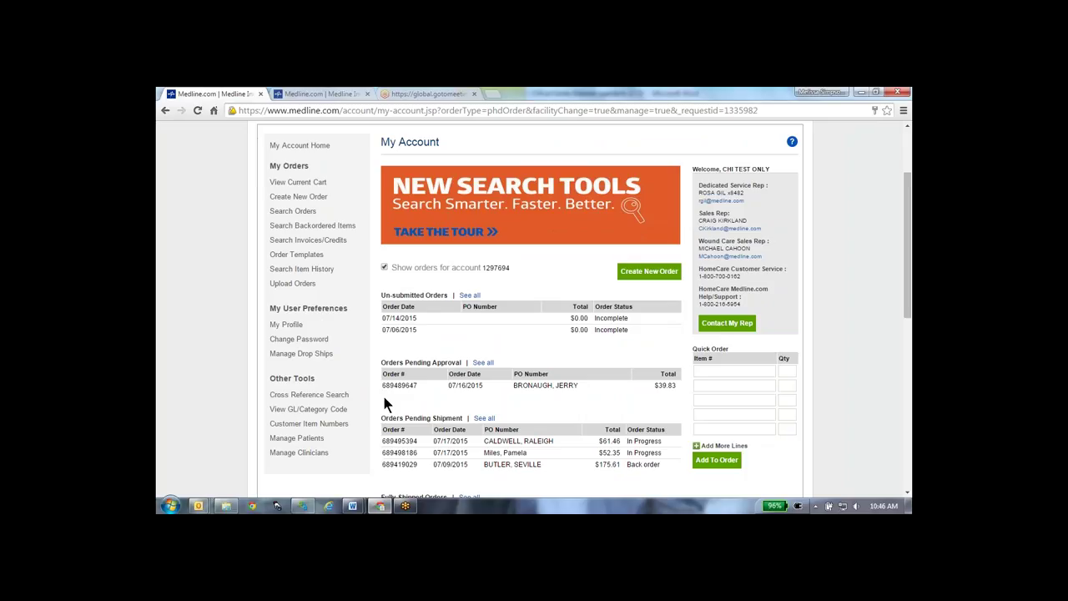
pyautogui.scroll(-1, 385, 404)
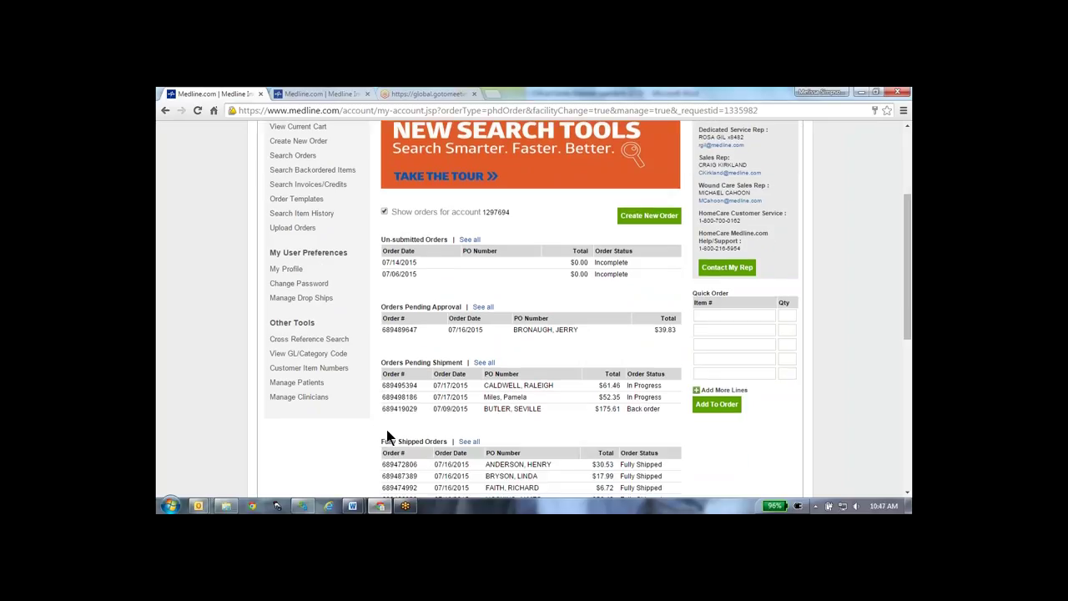
pyautogui.scroll(-1, 386, 435)
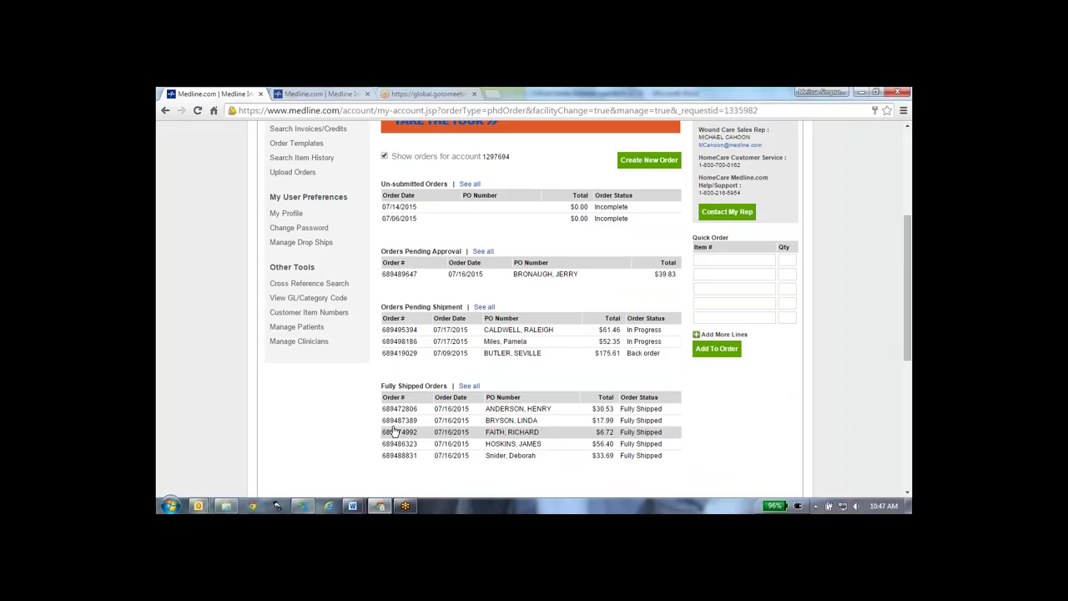
pyautogui.click(397, 332)
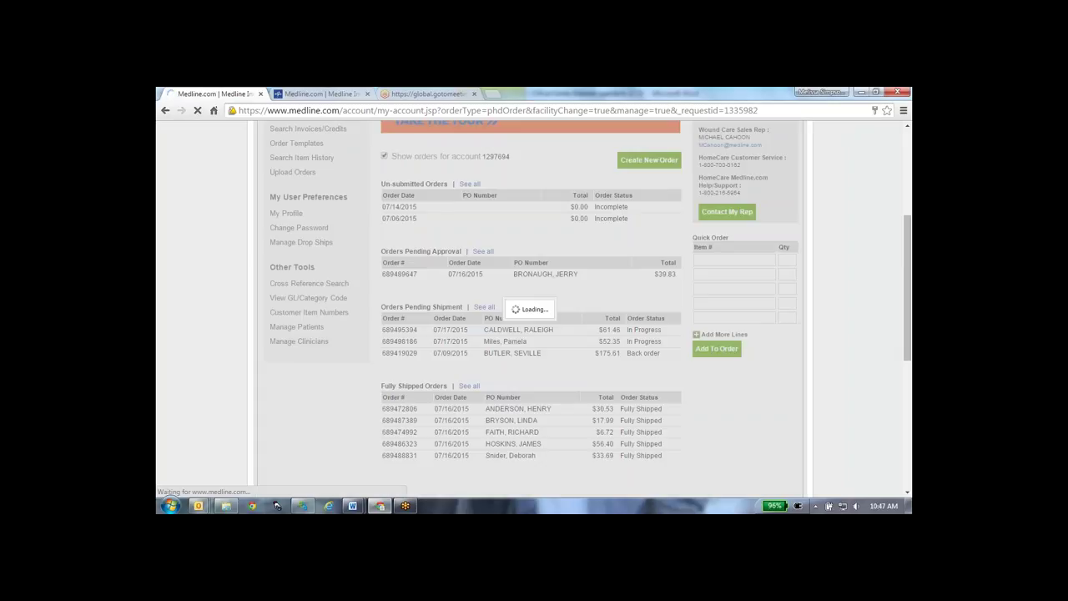
pyautogui.click(165, 110)
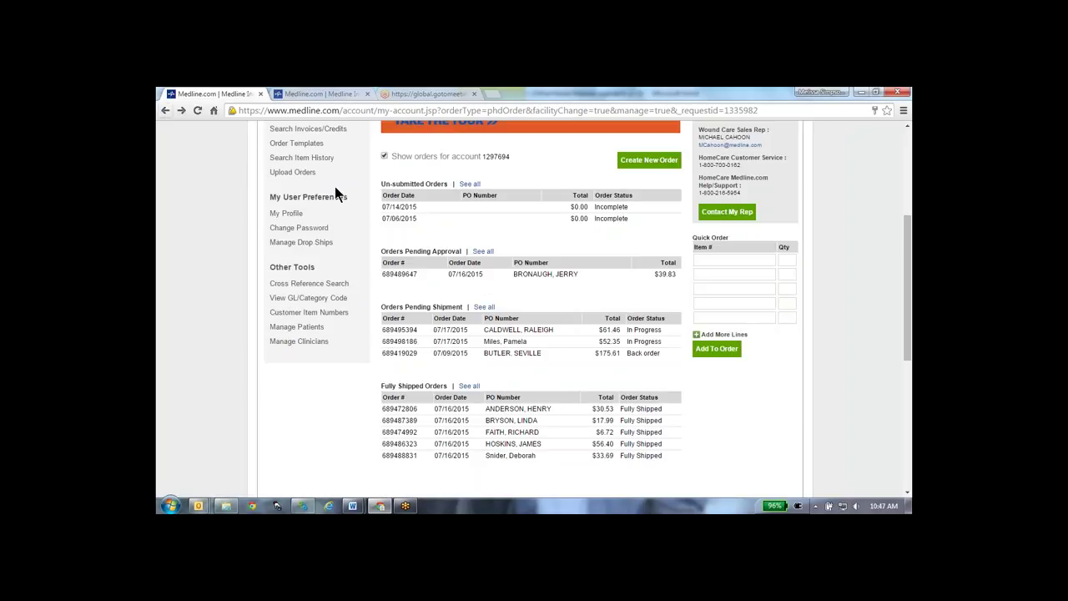
pyautogui.scroll(3, 404, 228)
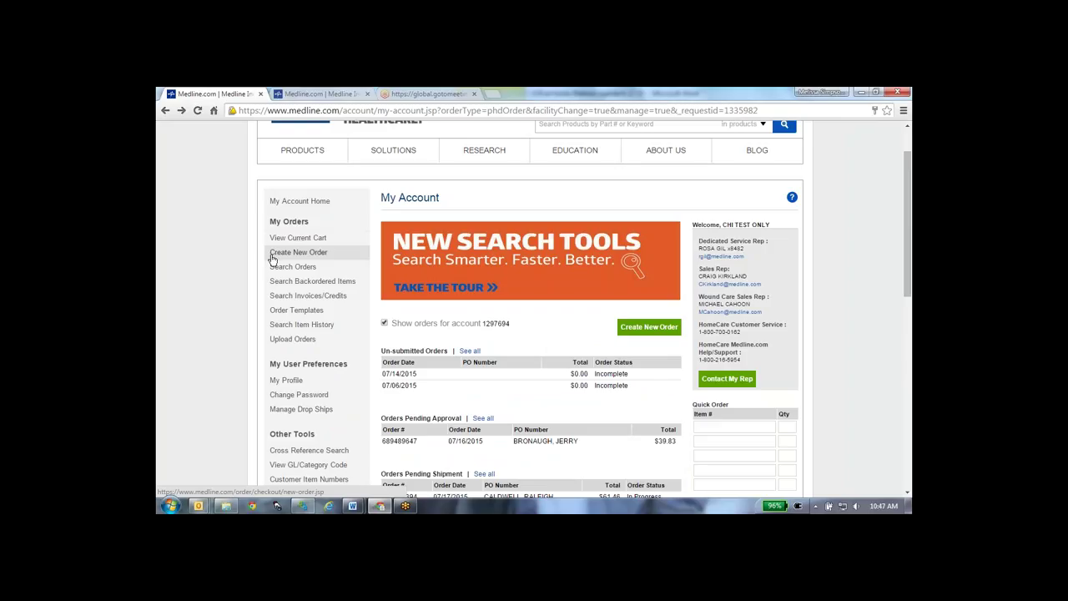
# Step: Open Search For Orders, keeping Order Status and Channel at All and Timeline at Last 1 Day
pyautogui.click(273, 272)
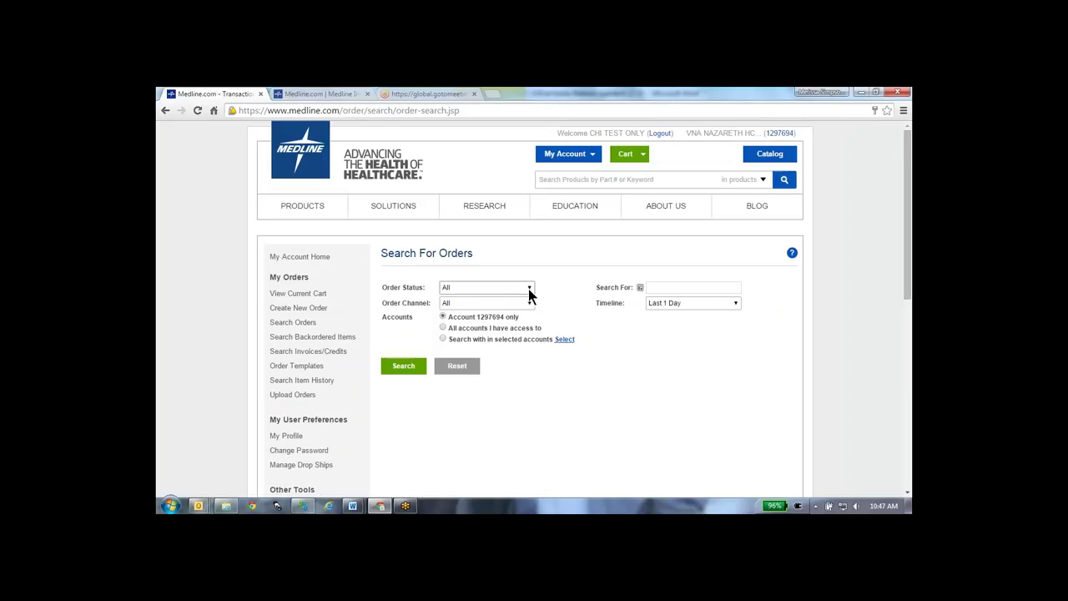
pyautogui.click(528, 288)
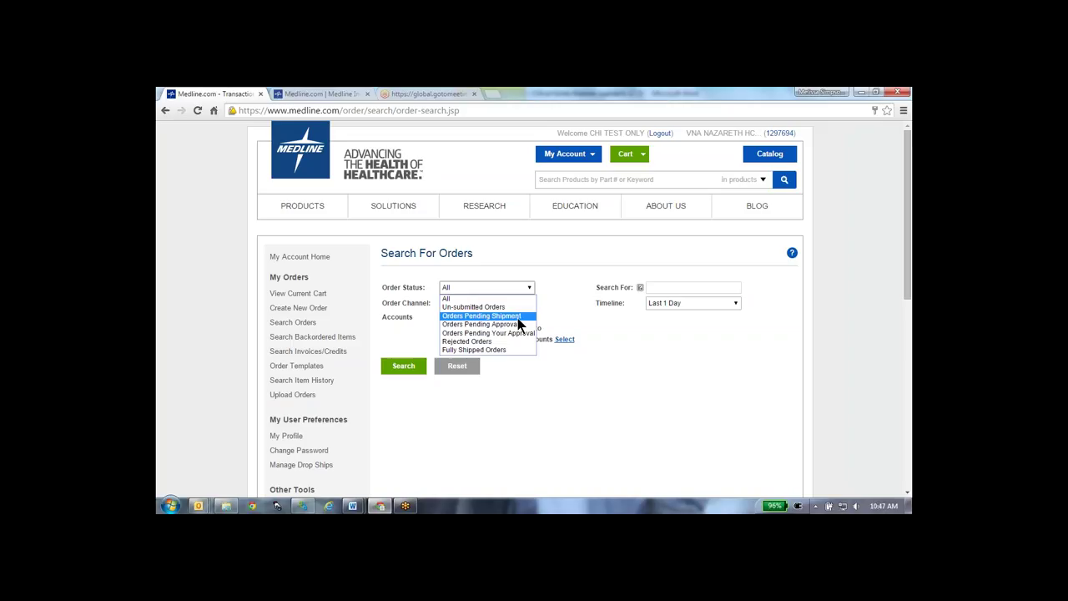
pyautogui.click(622, 316)
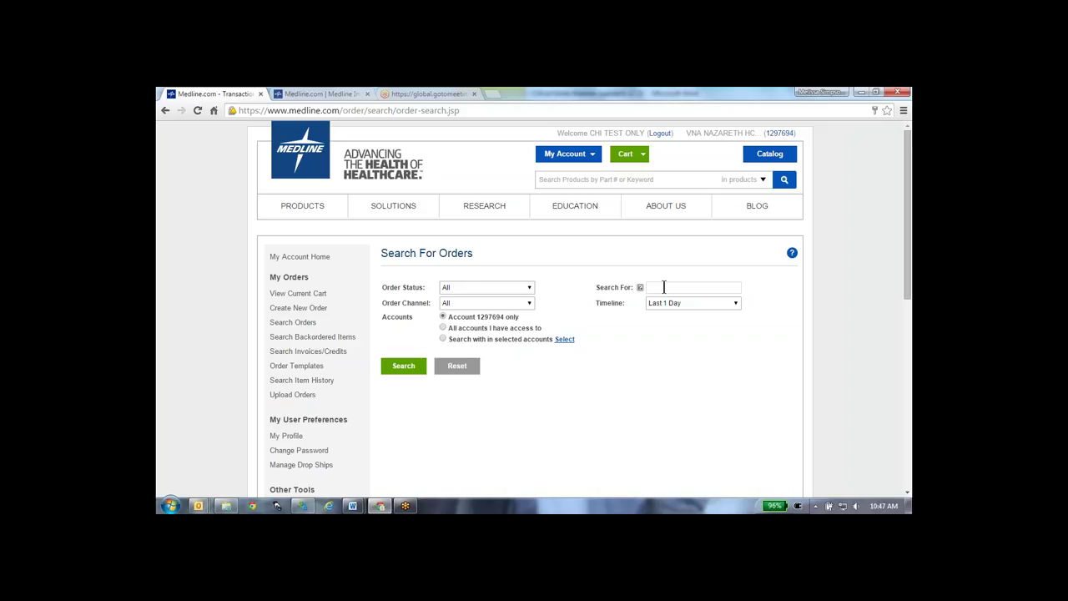
pyautogui.click(529, 306)
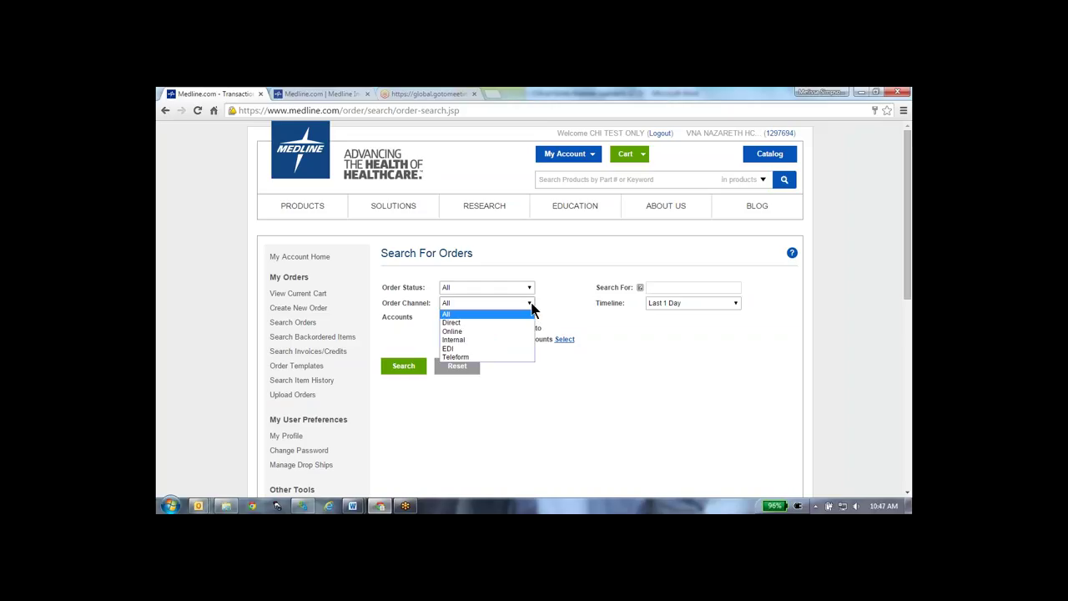
pyautogui.click(531, 309)
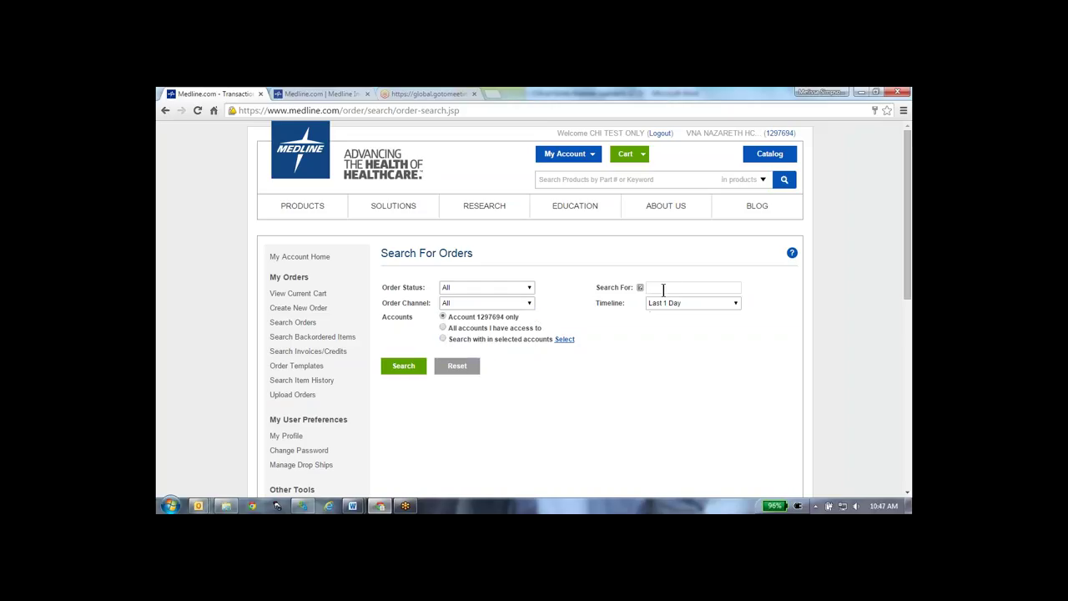
pyautogui.click(735, 306)
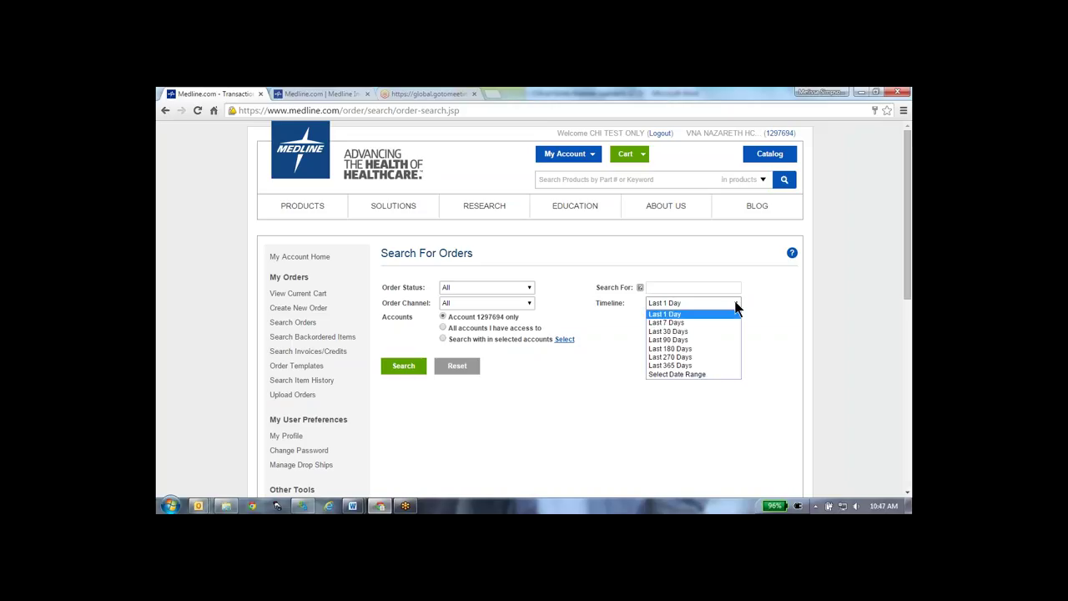
pyautogui.click(736, 307)
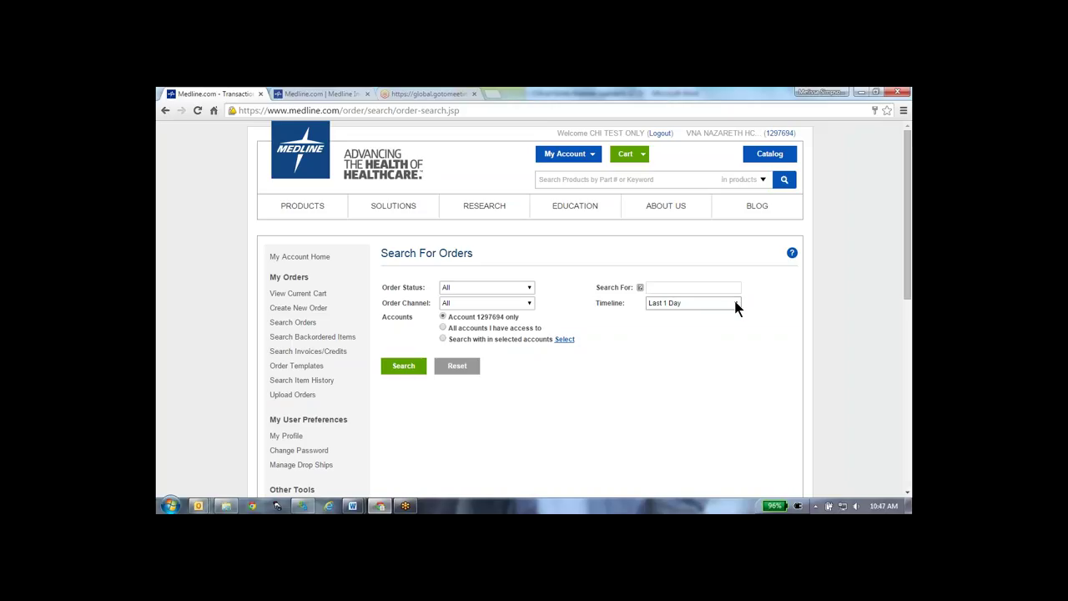
# Step: Go back to My Account Home to see the un-submitted and pending-approval orders
pyautogui.click(299, 257)
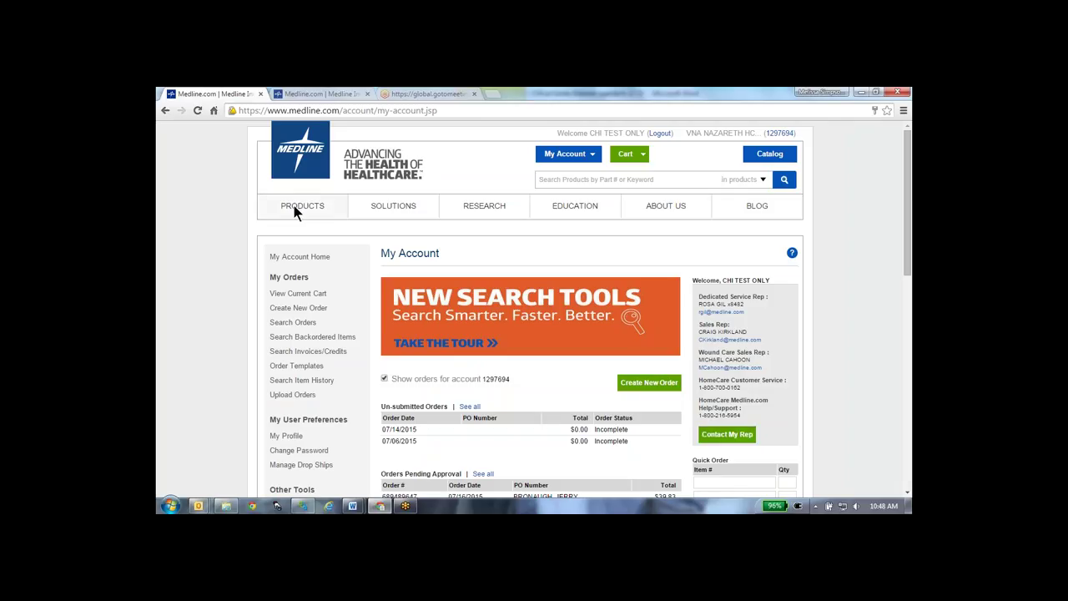
pyautogui.moveTo(294, 211)
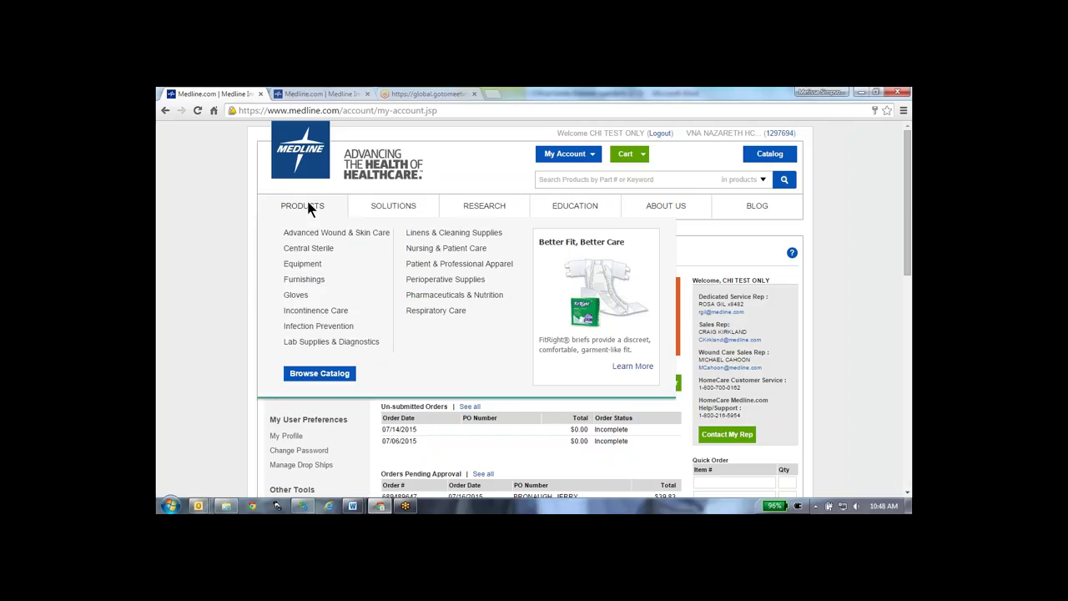
pyautogui.moveTo(380, 208)
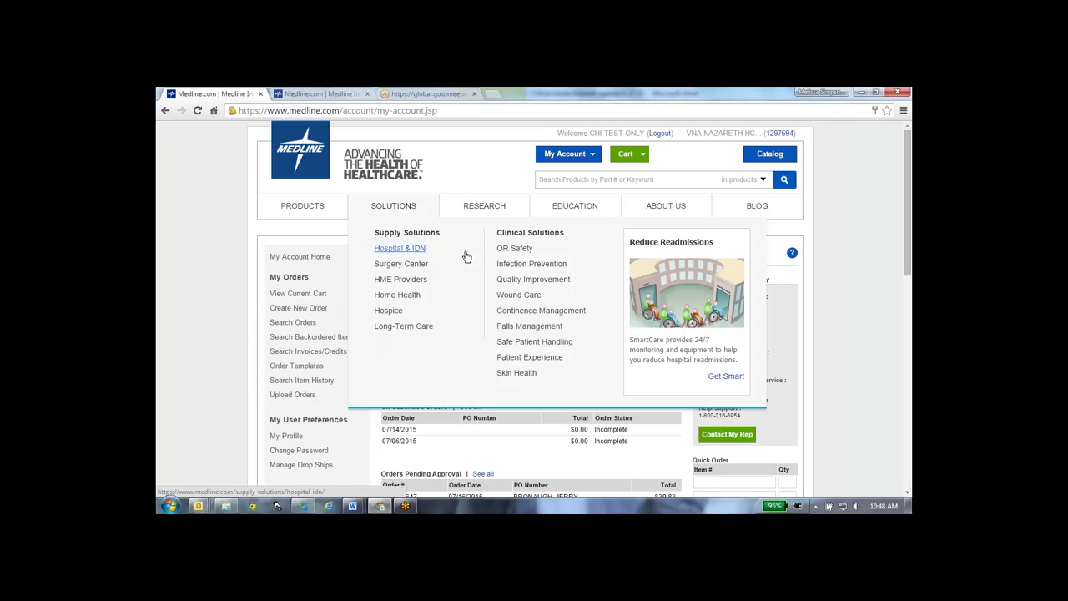
pyautogui.moveTo(473, 208)
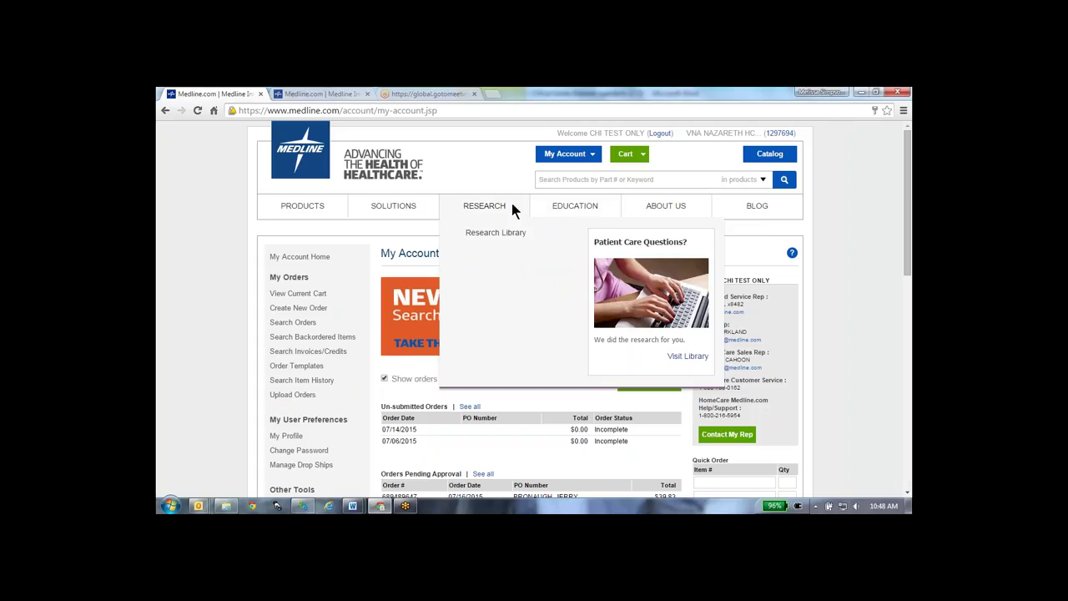
pyautogui.moveTo(571, 213)
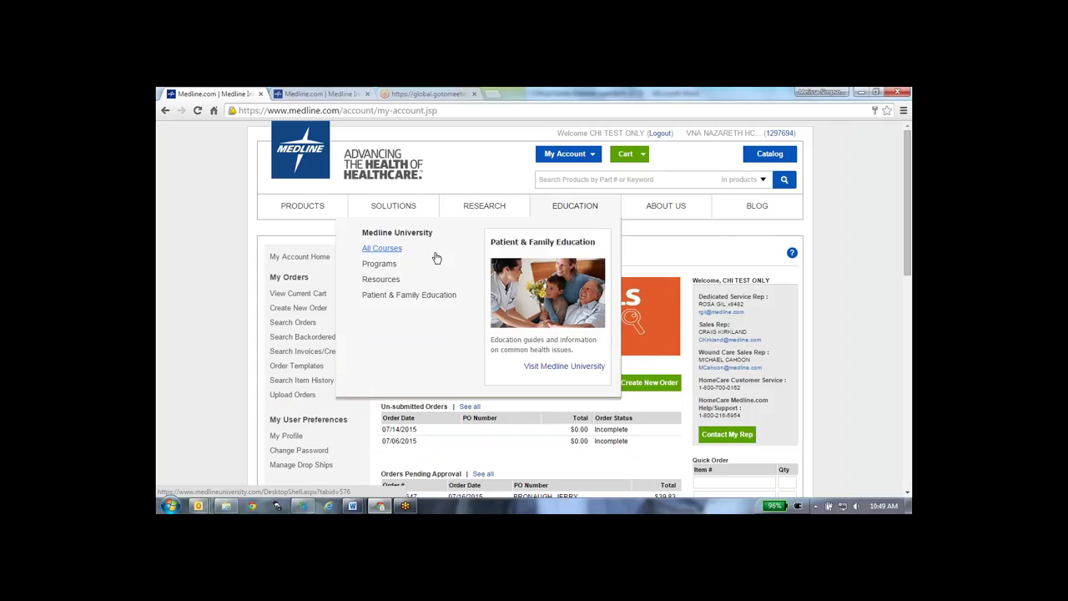
pyautogui.moveTo(675, 211)
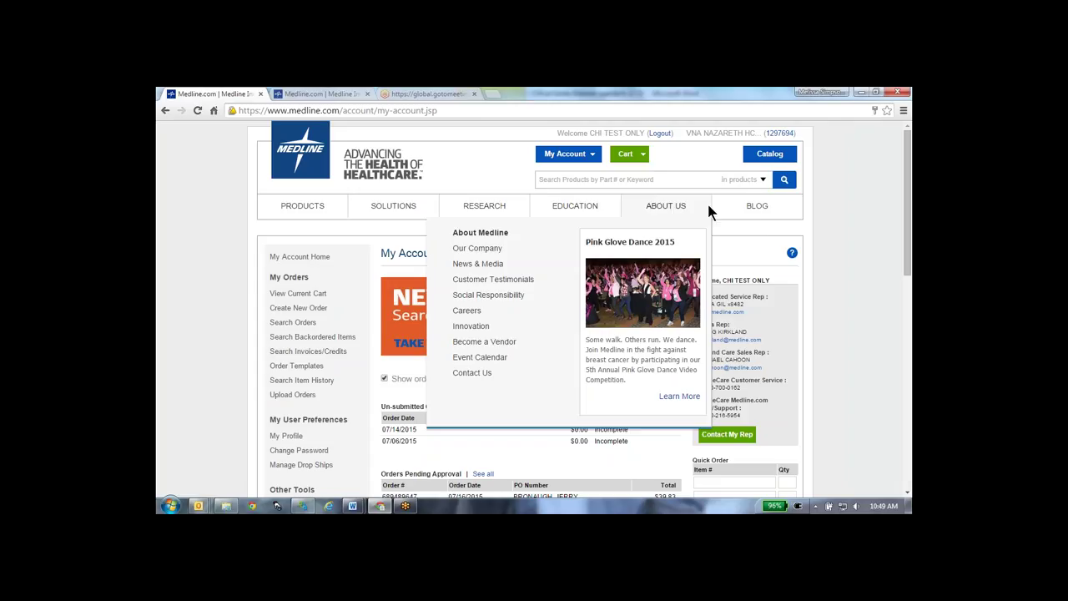
pyautogui.moveTo(740, 210)
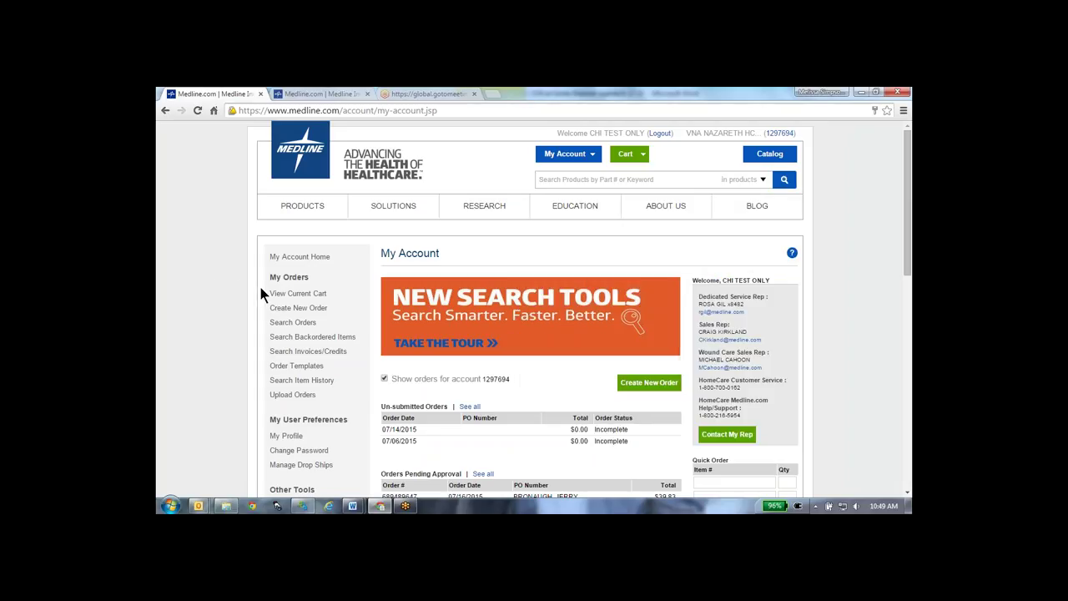
# Step: Search the Medline product catalogue for 'foam'
pyautogui.click(605, 178)
pyautogui.write('foam')
pyautogui.press('Return')
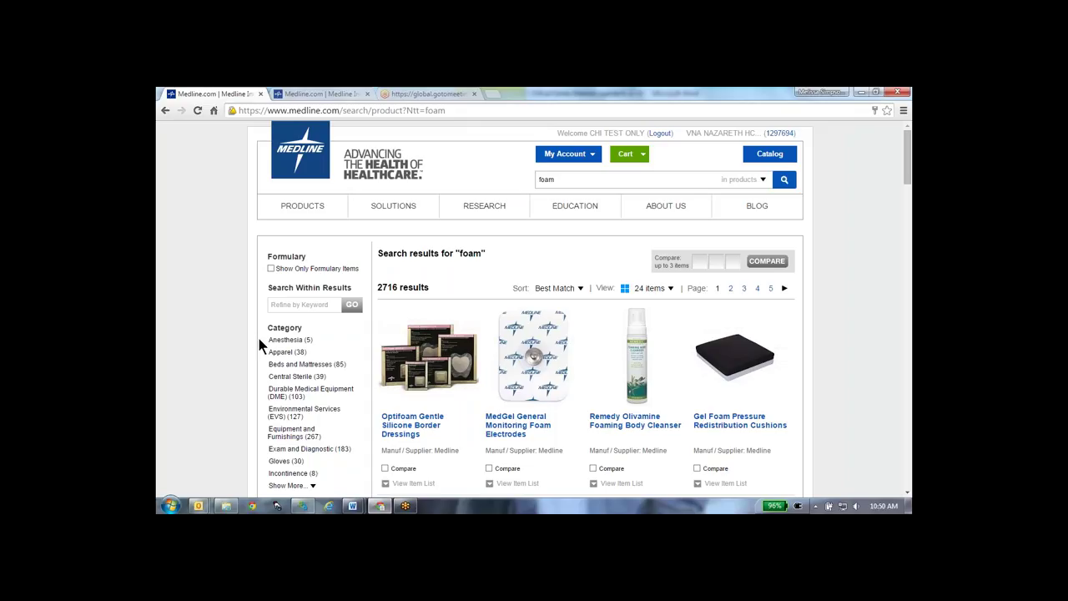
# Step: Browse through the 2716 foam results and the filter panel
pyautogui.scroll(-1, 257, 342)
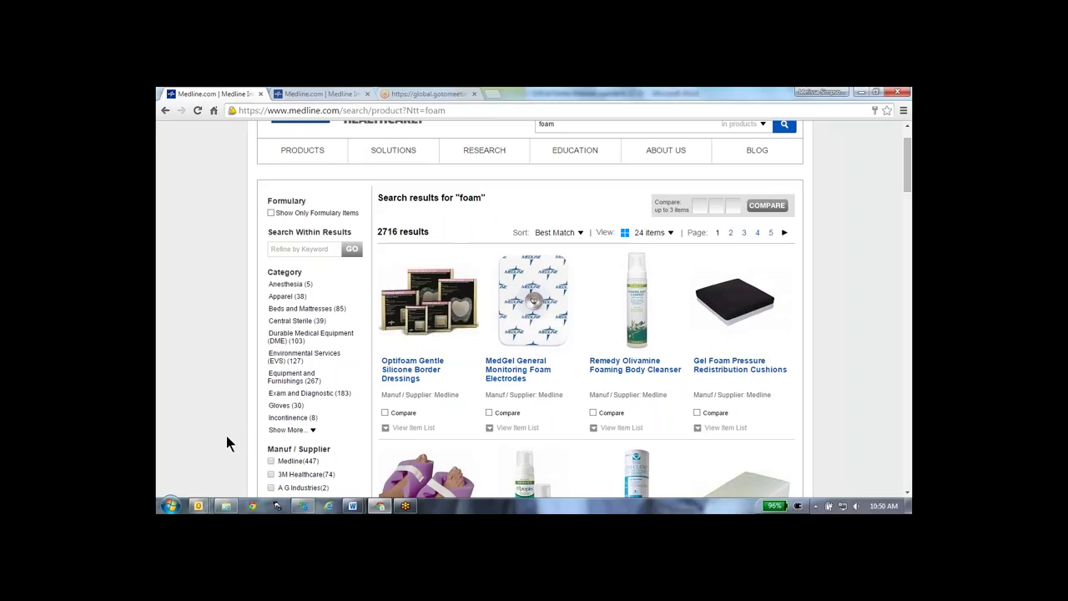
pyautogui.scroll(1, 226, 436)
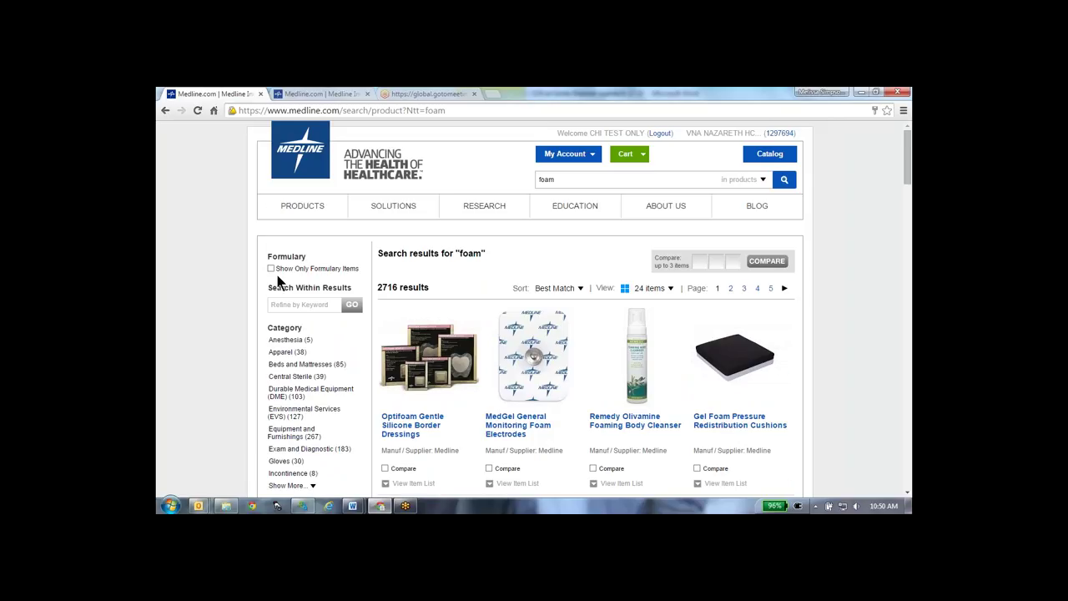
pyautogui.scroll(-1, 280, 288)
pyautogui.scroll(-1, 296, 432)
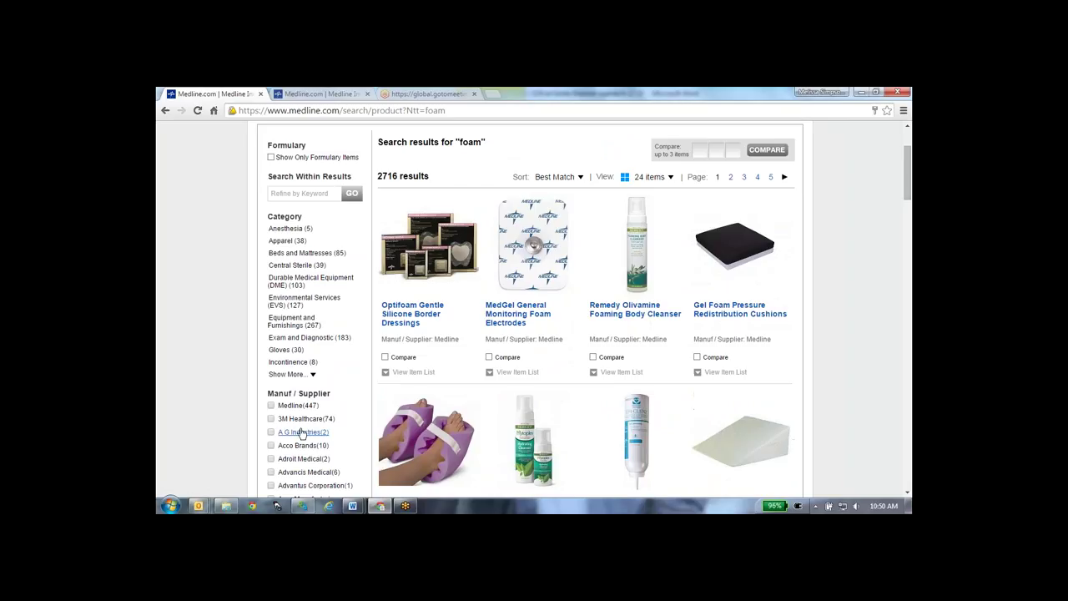
pyautogui.scroll(-3, 302, 432)
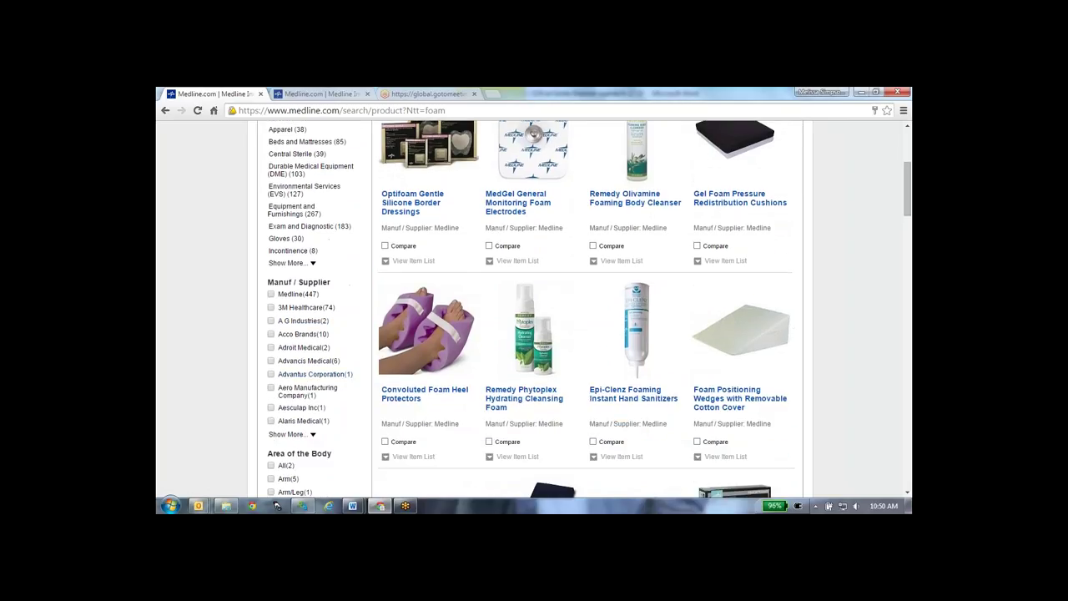
pyautogui.scroll(-3, 305, 434)
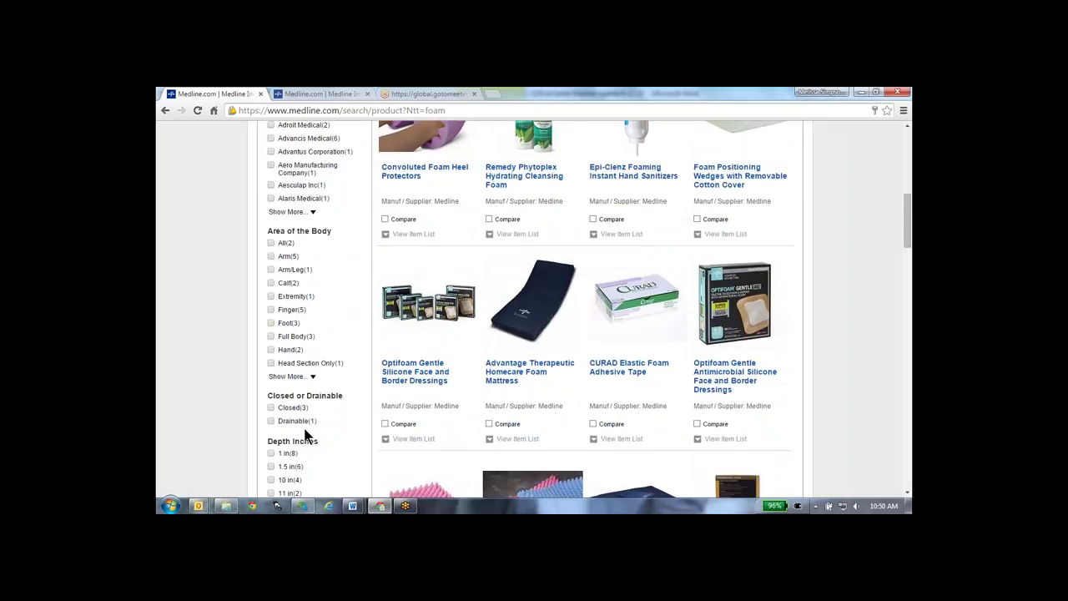
pyautogui.scroll(-2, 309, 434)
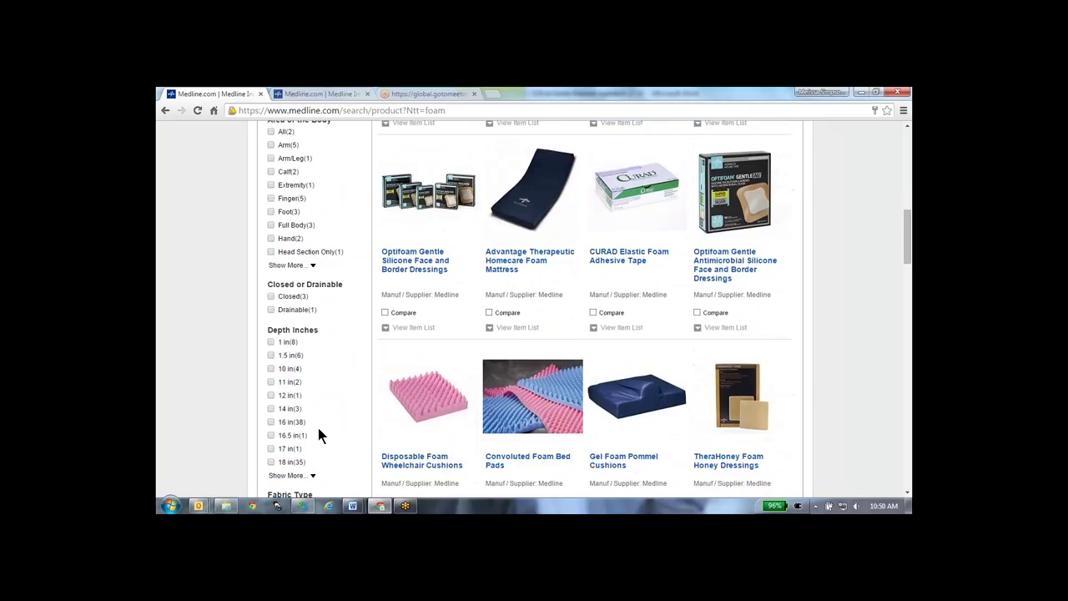
pyautogui.scroll(-3, 317, 434)
pyautogui.scroll(-1, 318, 428)
pyautogui.scroll(10, 318, 427)
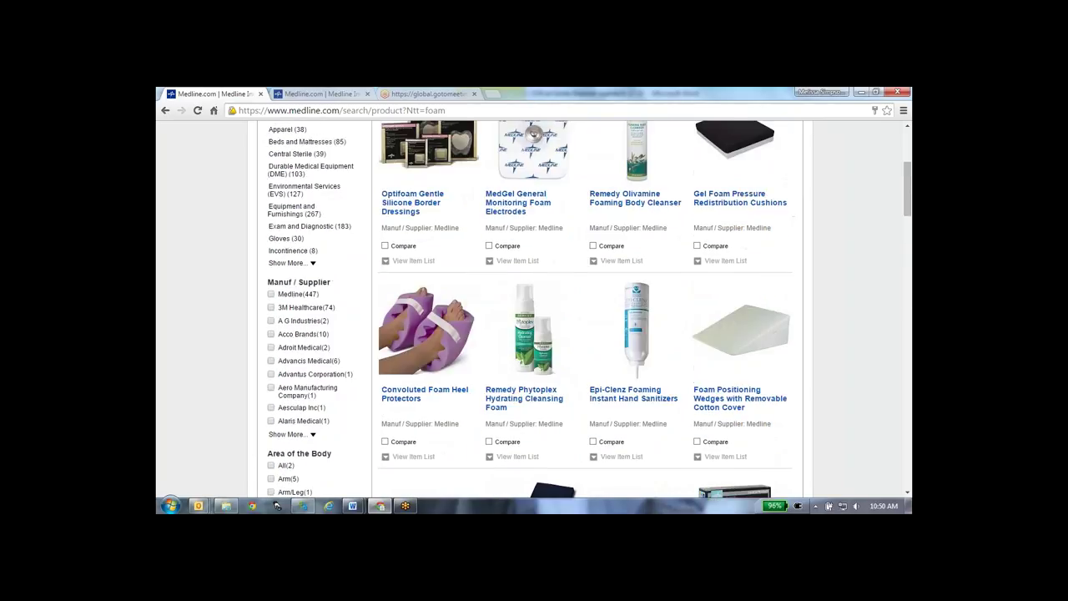
pyautogui.scroll(2, 373, 351)
# Step: Open the Optifoam Gentle Silicone Border Dressings page and check its Literature, Multimedia, Specs and MSDS tabs
pyautogui.click(413, 323)
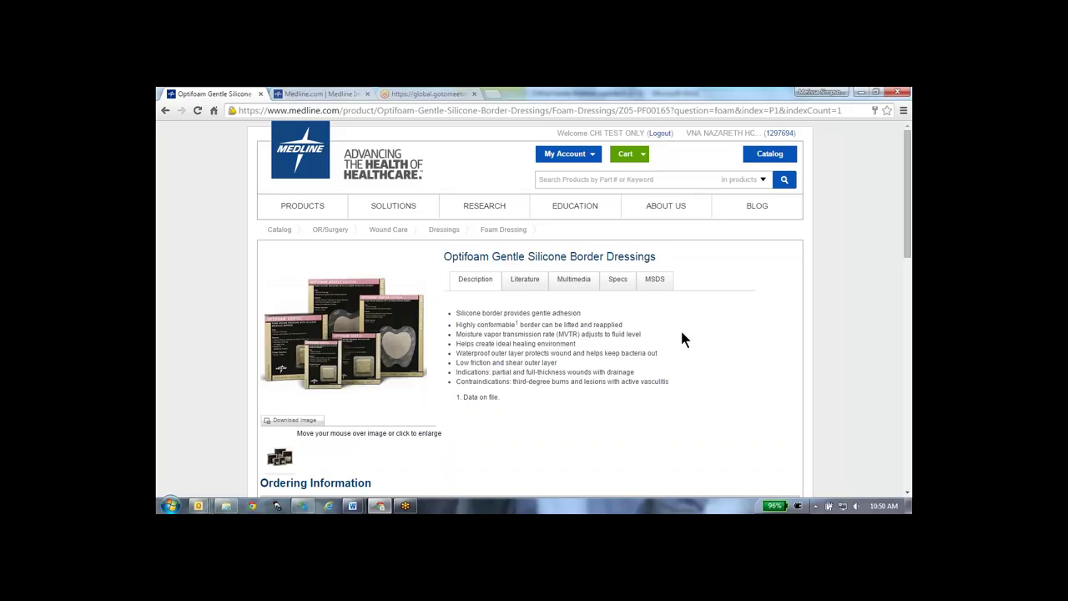
pyautogui.moveTo(372, 318)
pyautogui.moveTo(455, 316); pyautogui.dragTo(629, 387)
pyautogui.click(520, 281)
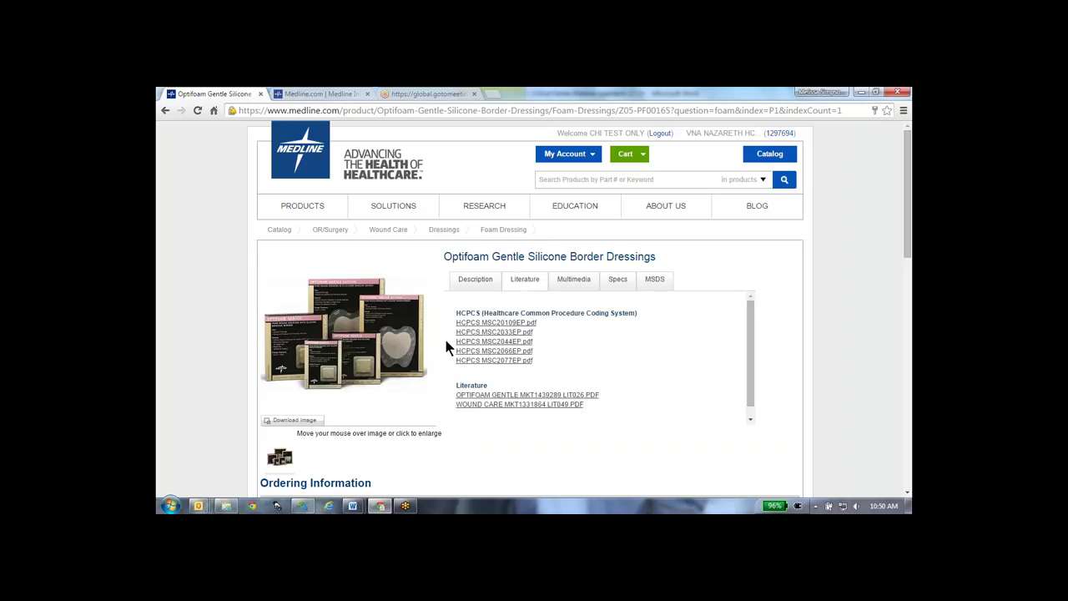
pyautogui.click(562, 286)
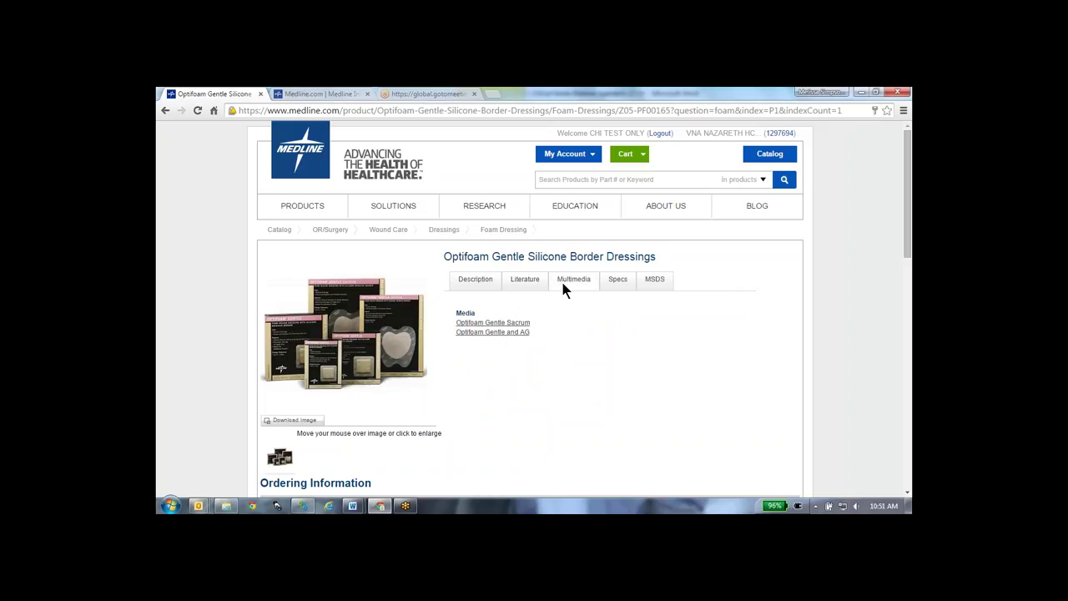
pyautogui.click(616, 282)
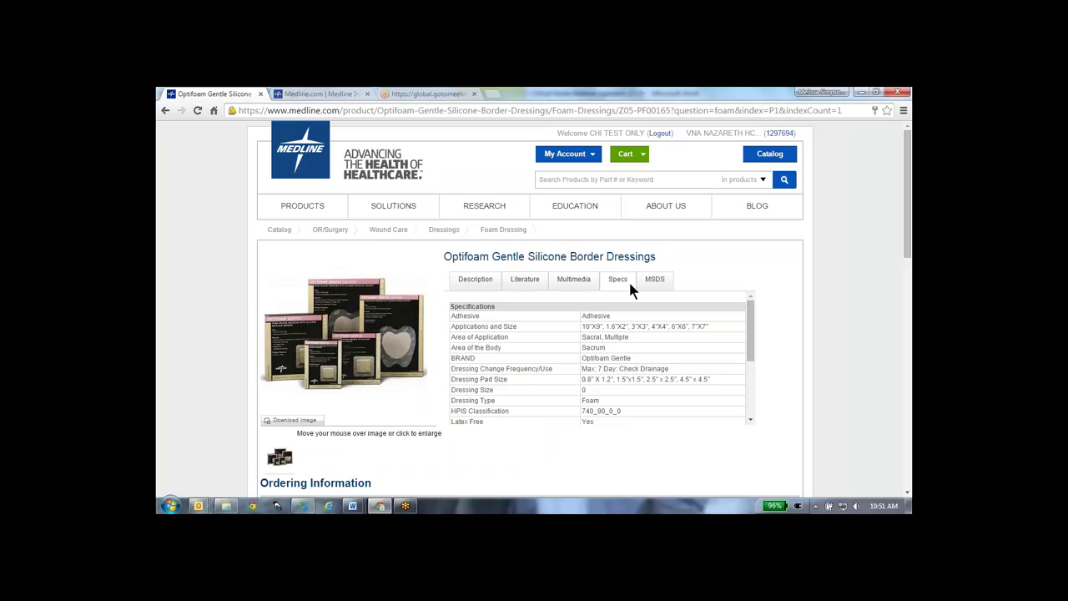
pyautogui.click(654, 280)
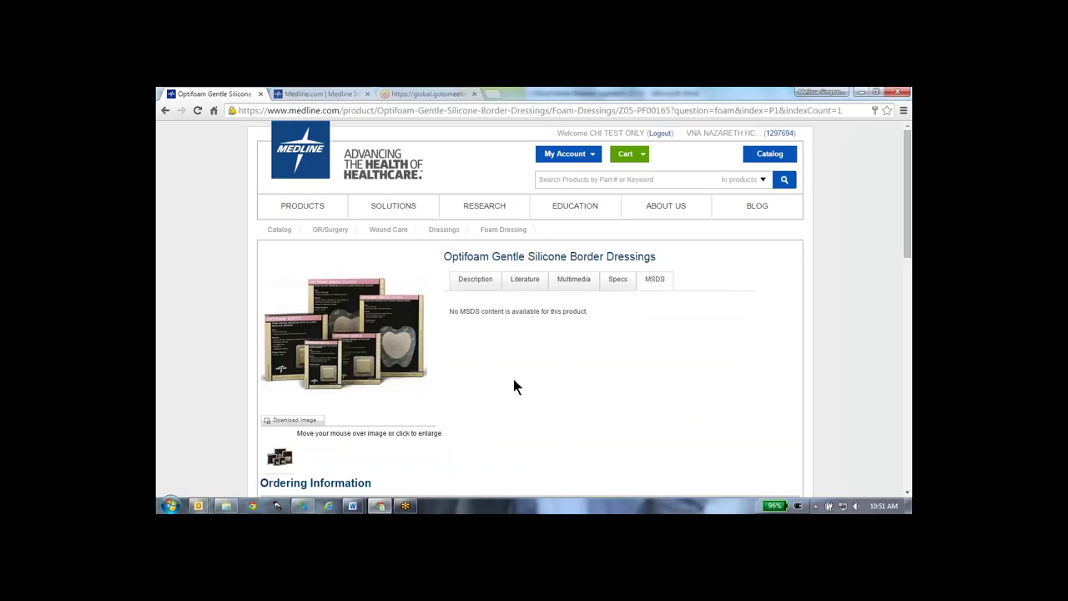
# Step: Scroll to the Ordering Information table listing items such as MSC20109EP at $473.34 per 50/CS
pyautogui.scroll(-2, 511, 386)
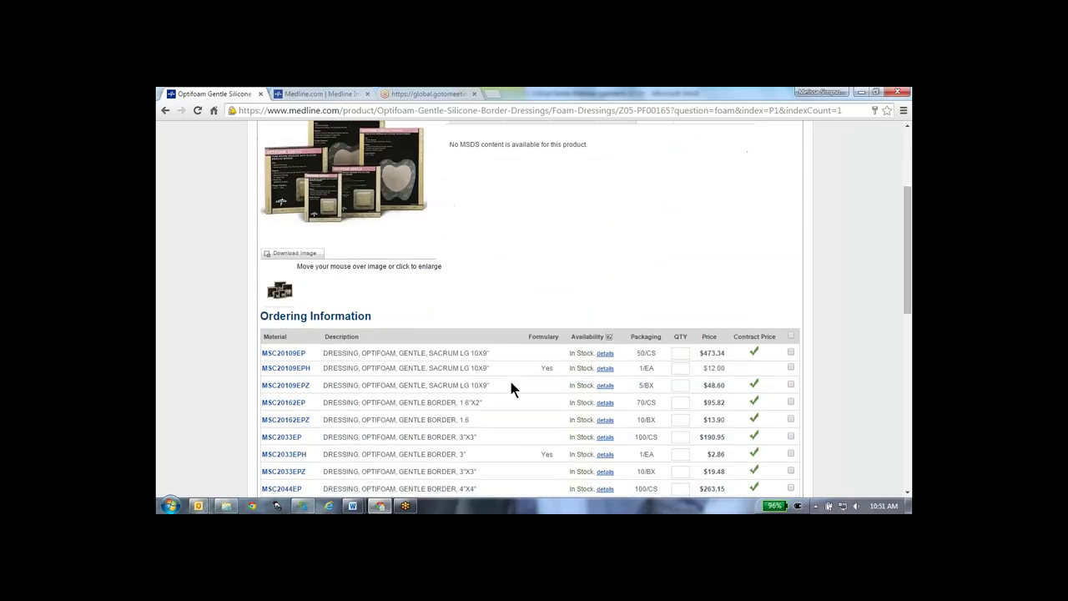
pyautogui.scroll(-1, 510, 385)
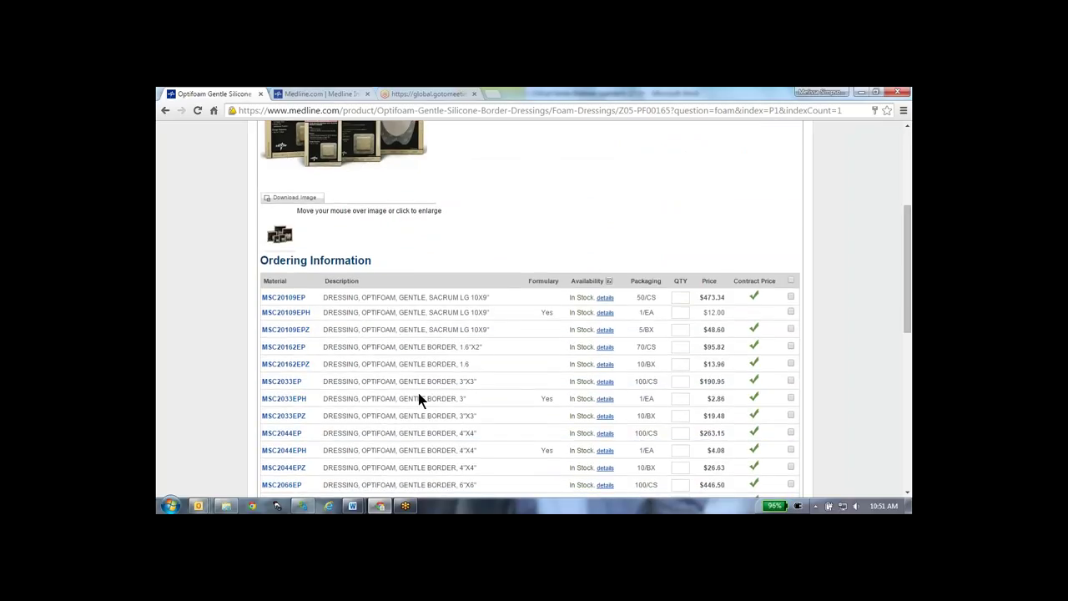
pyautogui.scroll(-1, 426, 430)
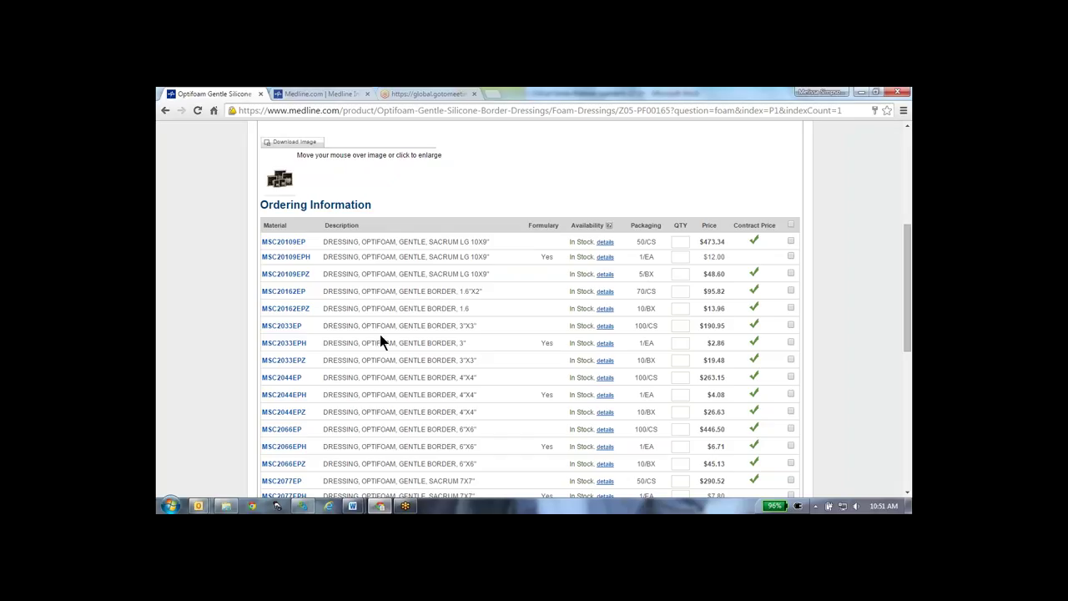
# Step: Open the MSC20109EPH 10"x9" sacral dressing page ($12.00 each) and scroll through its details
pyautogui.click(286, 256)
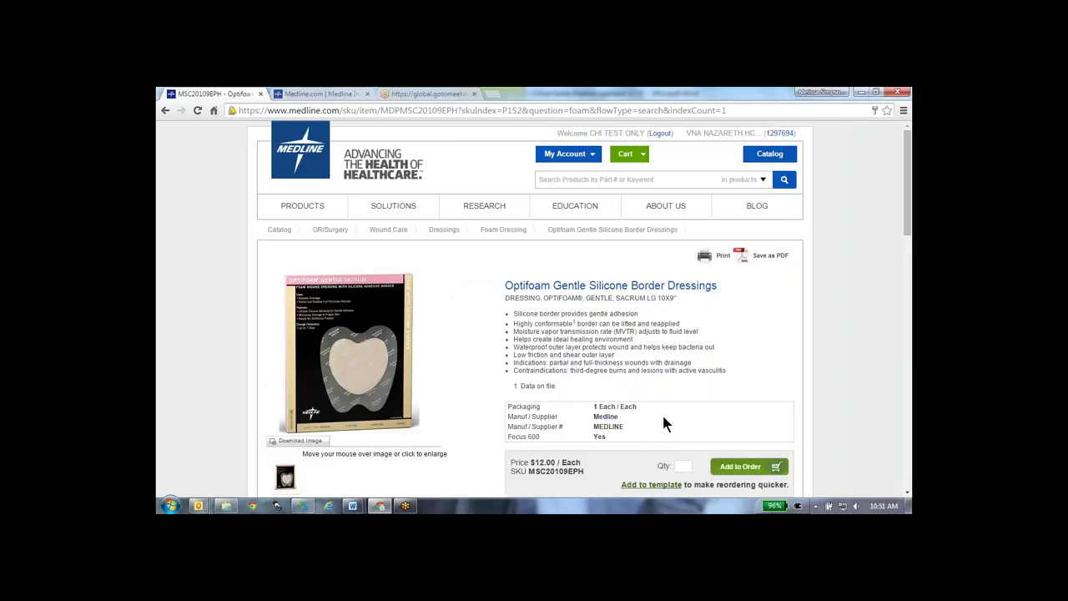
pyautogui.scroll(-1, 664, 423)
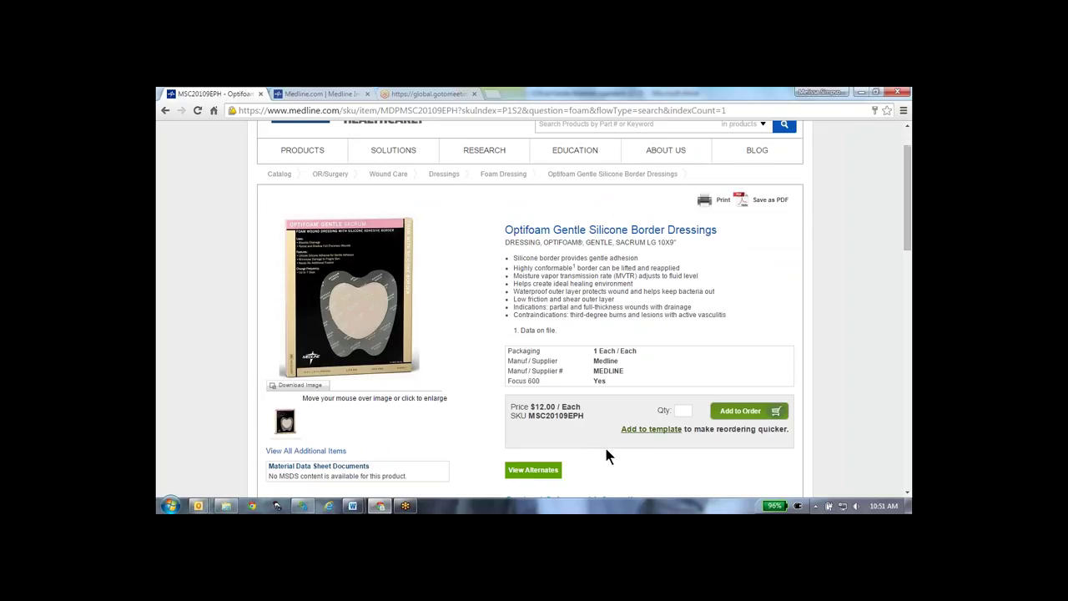
pyautogui.scroll(-1, 606, 449)
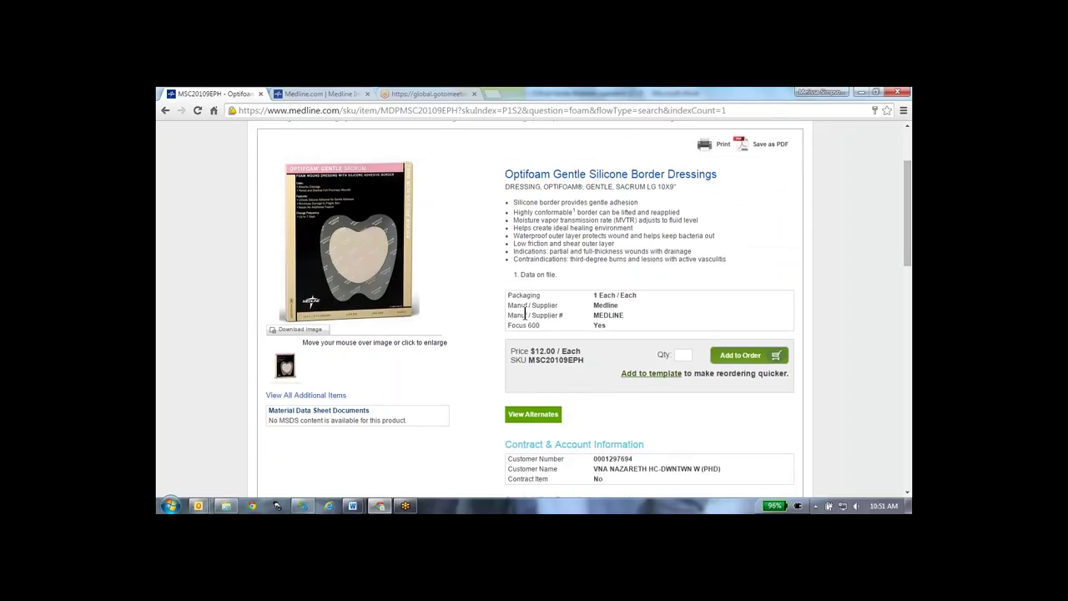
pyautogui.scroll(-1, 549, 414)
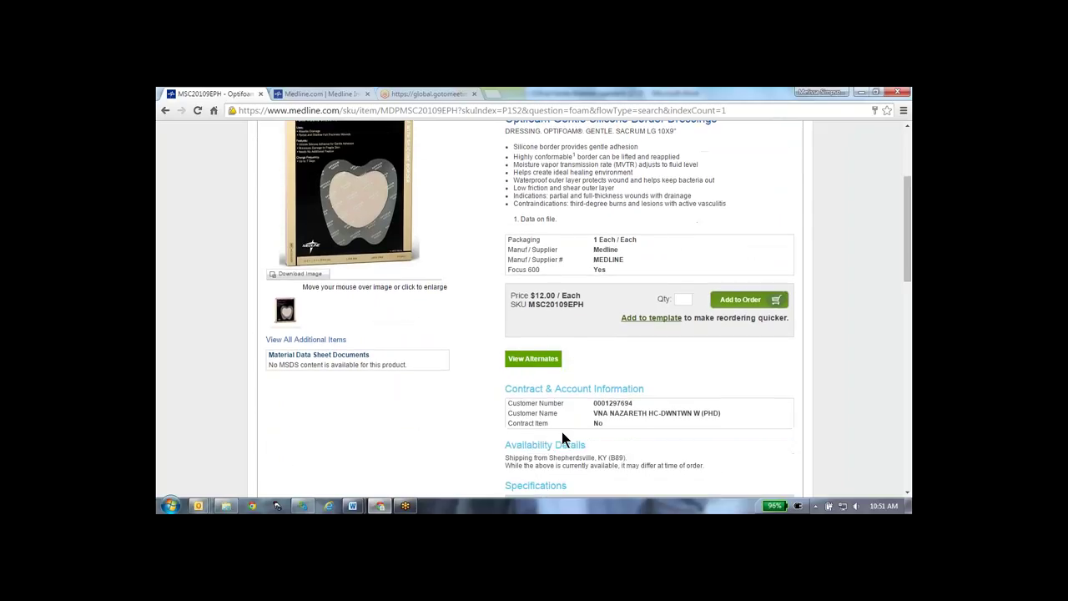
pyautogui.scroll(-2, 534, 427)
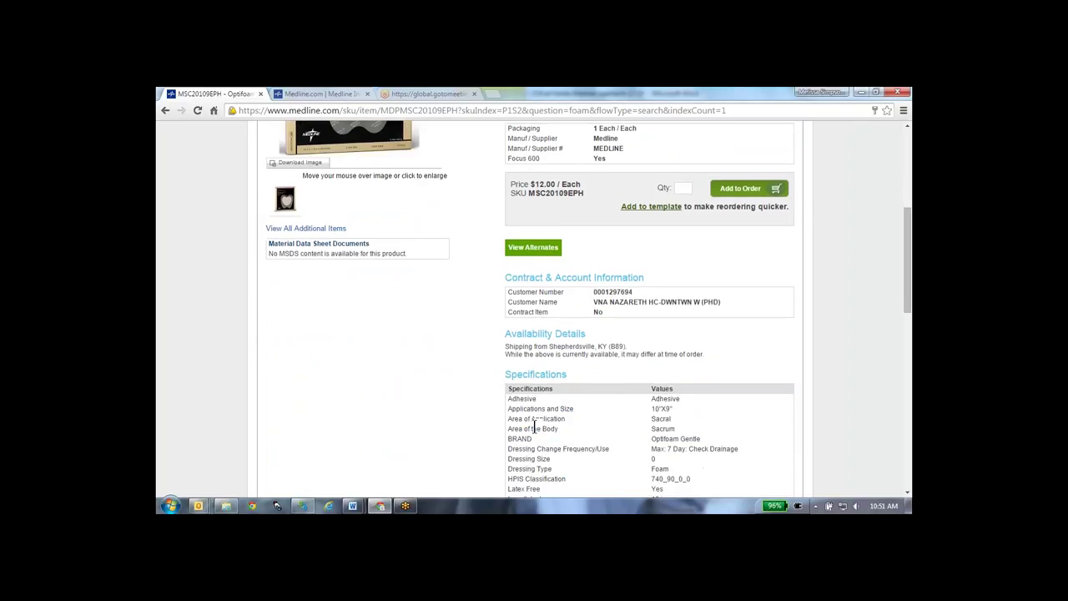
pyautogui.scroll(-2, 535, 428)
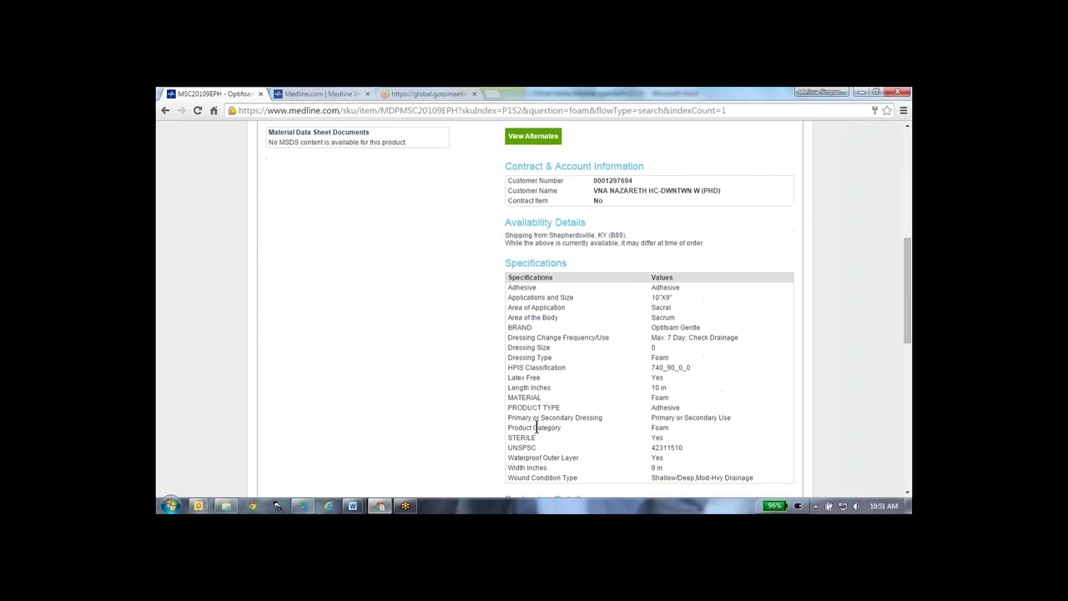
pyautogui.scroll(-2, 536, 423)
pyautogui.scroll(6, 536, 423)
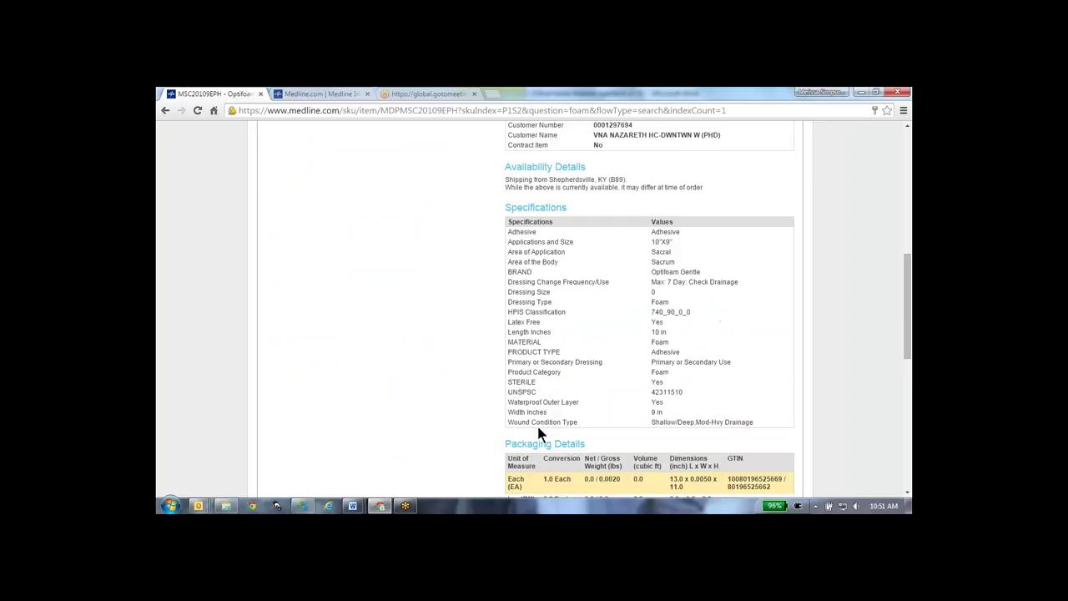
pyautogui.scroll(3, 537, 423)
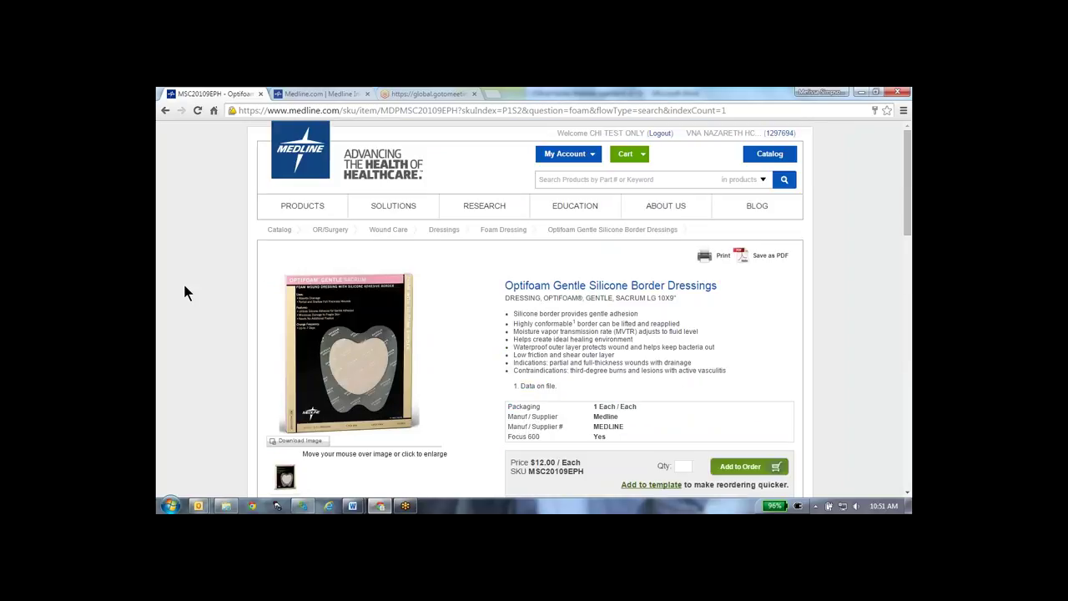
# Step: Return to the My Account page from the header link
pyautogui.click(546, 155)
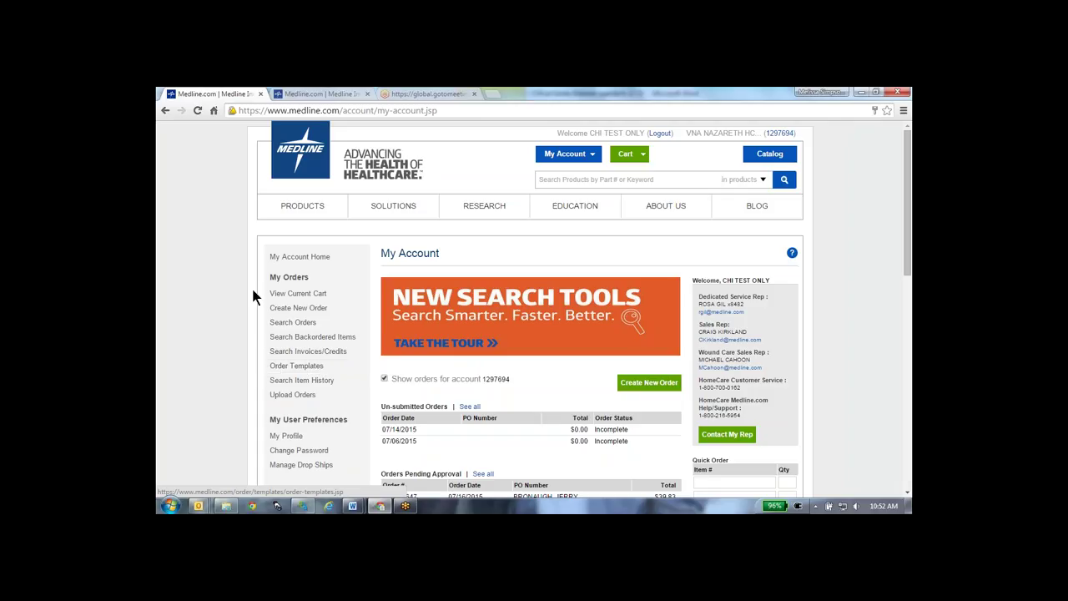
# Step: Open Order Templates and scroll the 22 saved templates, starting with UROLOGICALS-07/17/2015-09.23.48
pyautogui.click(273, 369)
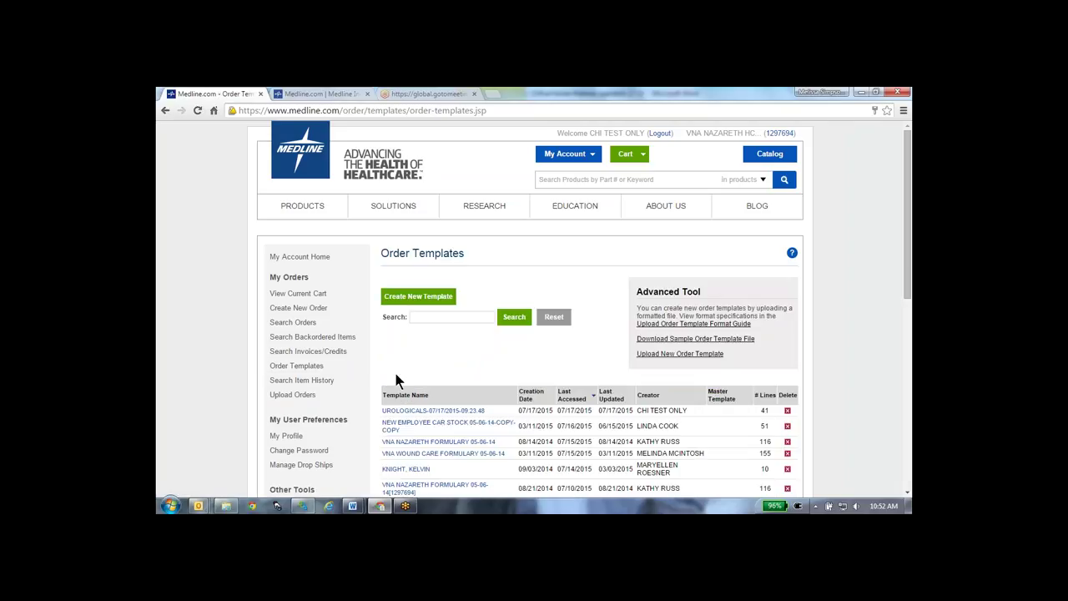
pyautogui.scroll(-1, 396, 384)
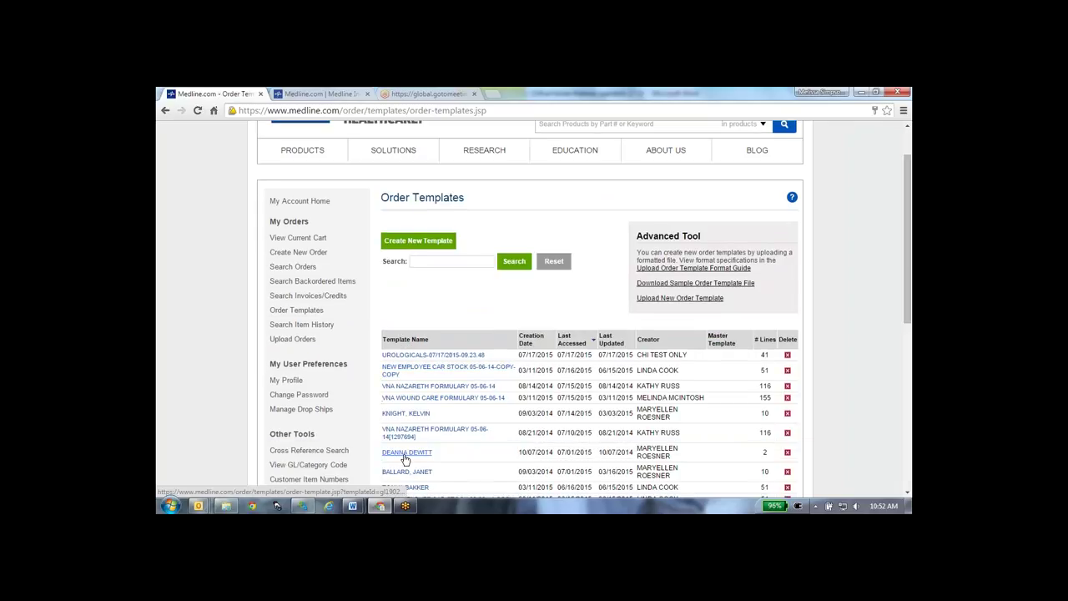
pyautogui.scroll(-1, 405, 459)
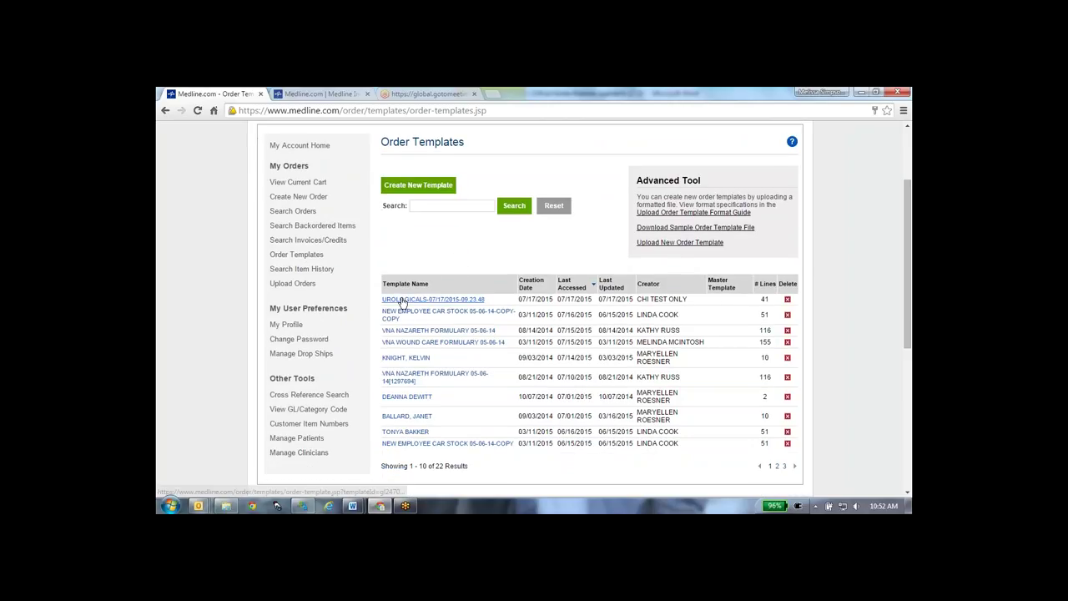
# Step: Open the UROLOGICALS template and browse its product categories, returning to FOLEY CATHS
pyautogui.click(395, 300)
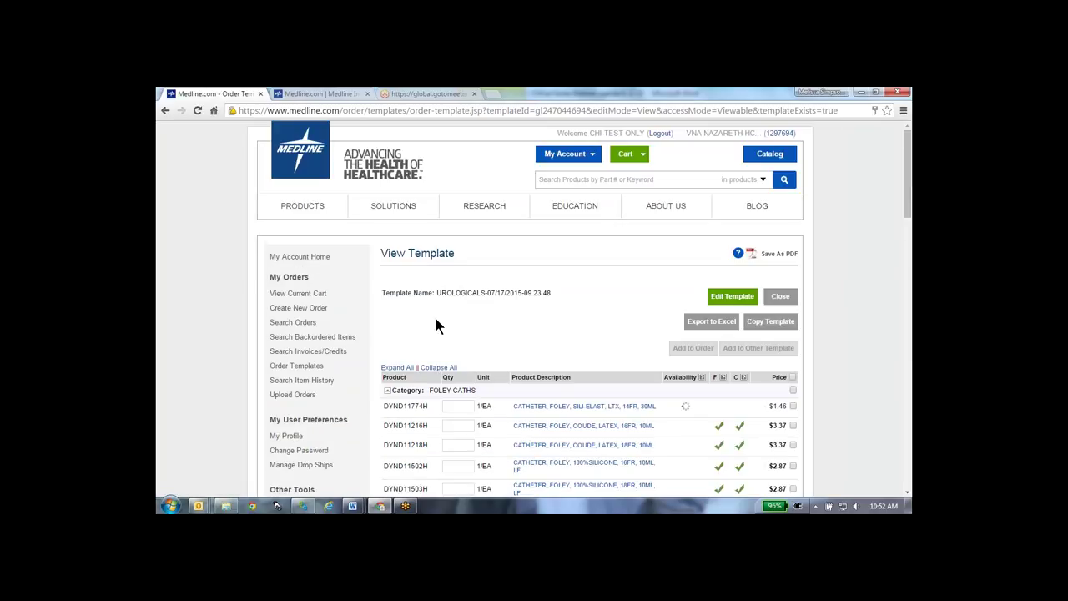
pyautogui.scroll(-1, 436, 325)
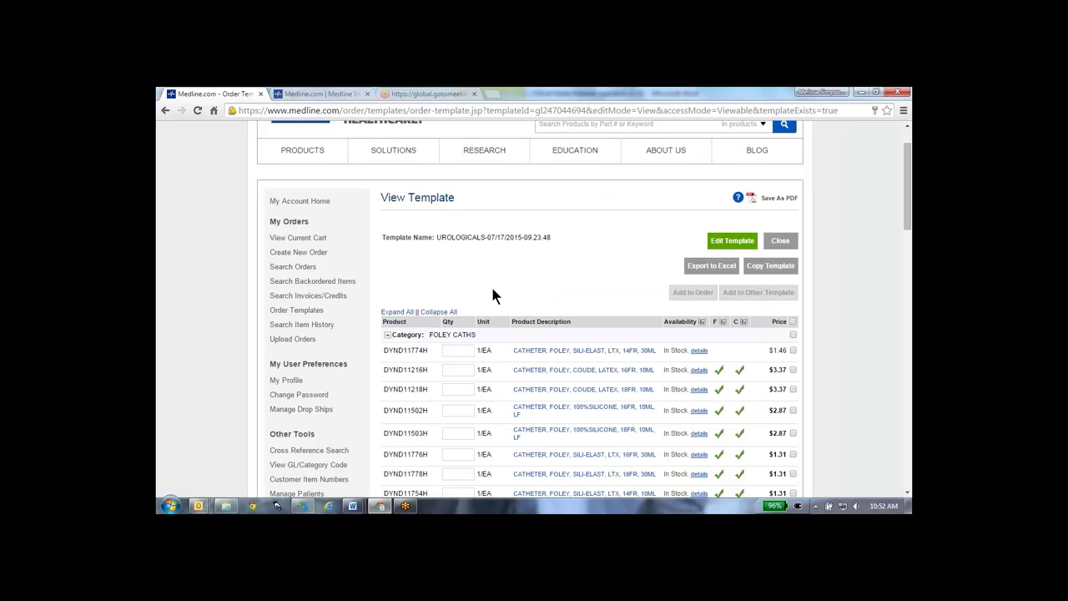
pyautogui.scroll(-1, 493, 290)
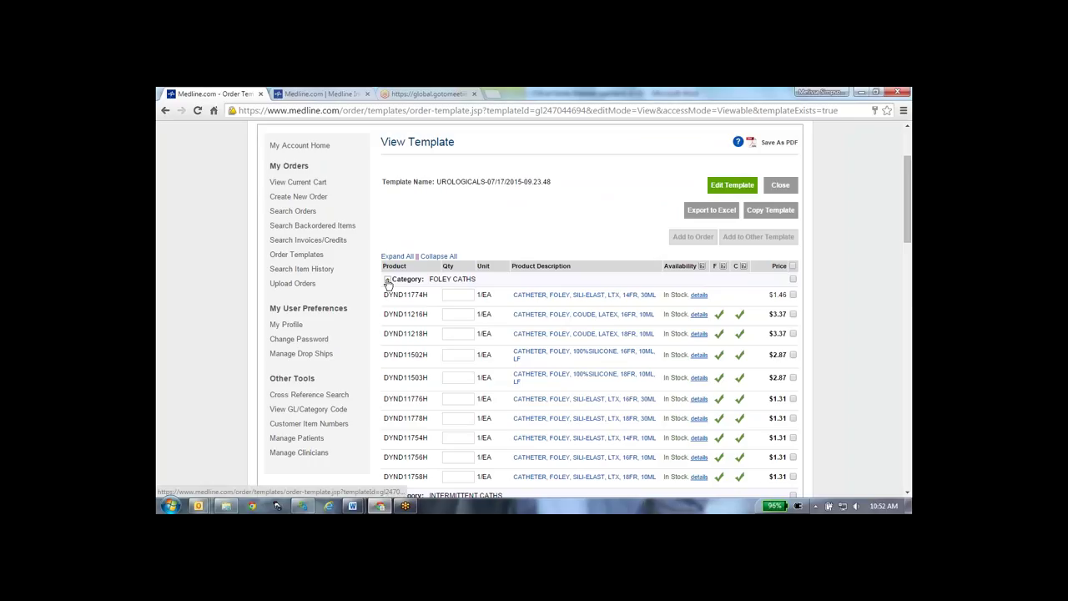
pyautogui.scroll(-3, 409, 334)
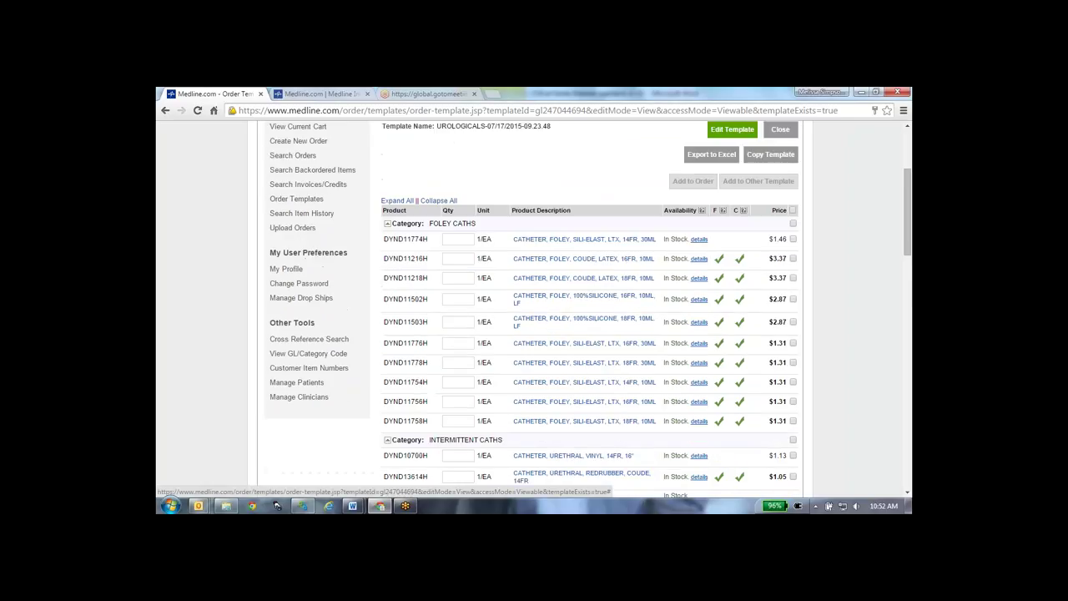
pyautogui.scroll(-3, 419, 364)
pyautogui.scroll(-2, 421, 367)
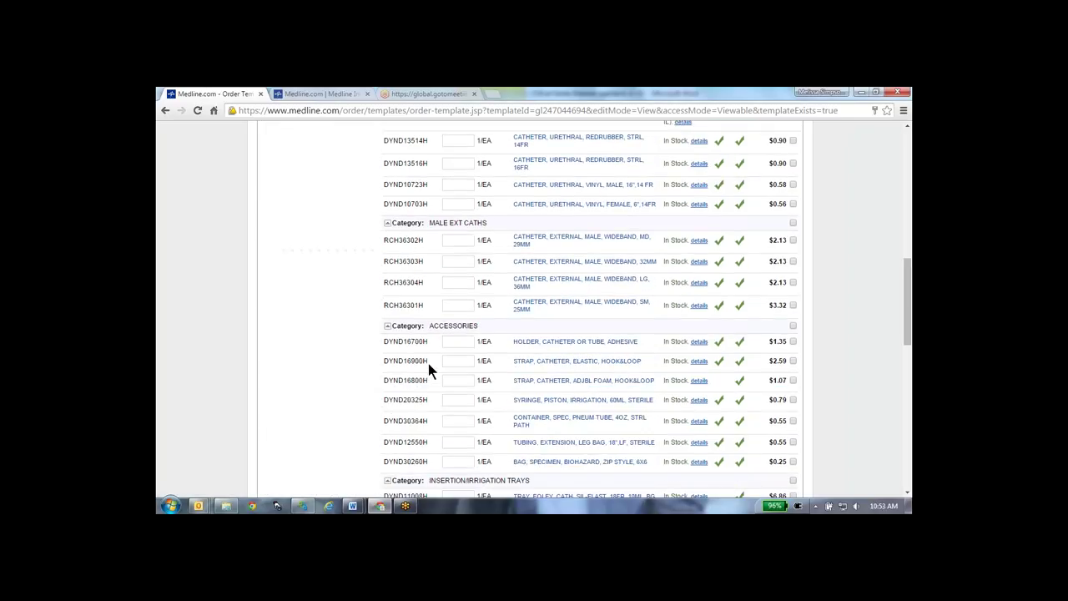
pyautogui.scroll(8, 428, 363)
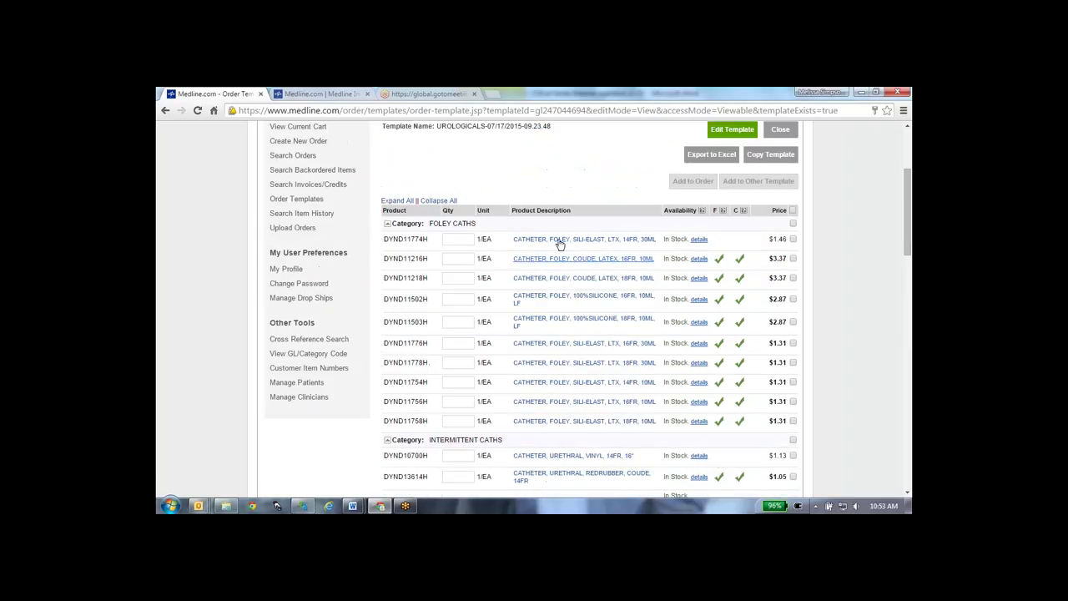
# Step: Enter a quantity of 1 for items DYND11776H and DYND10200H
pyautogui.moveTo(553, 243)
pyautogui.write('1')
pyautogui.press('Tab')
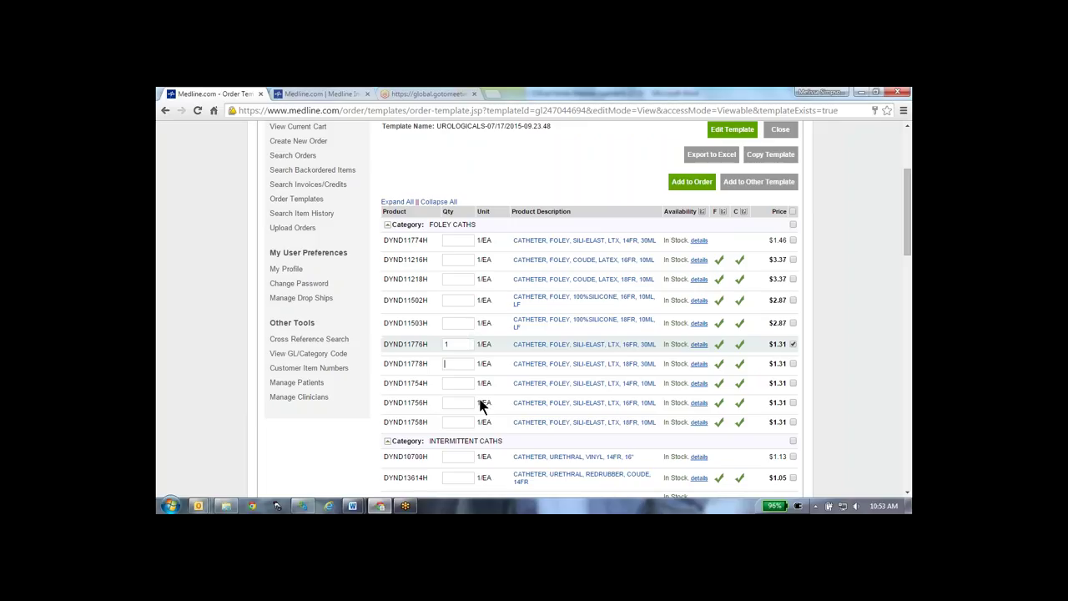
pyautogui.scroll(-2, 482, 407)
pyautogui.scroll(-2, 481, 406)
pyautogui.scroll(-4, 481, 401)
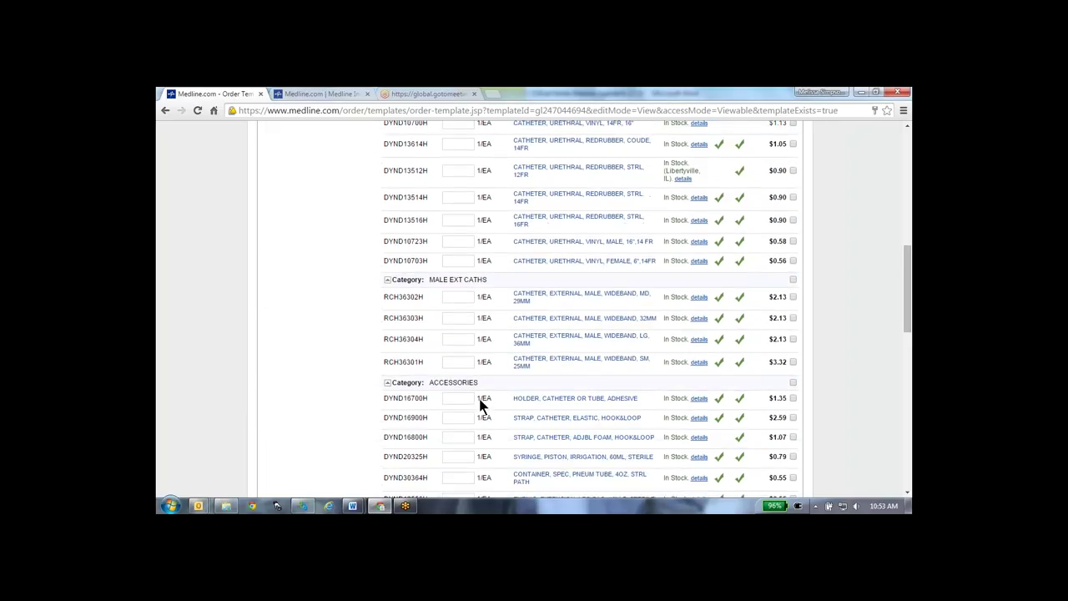
pyautogui.scroll(-1, 480, 401)
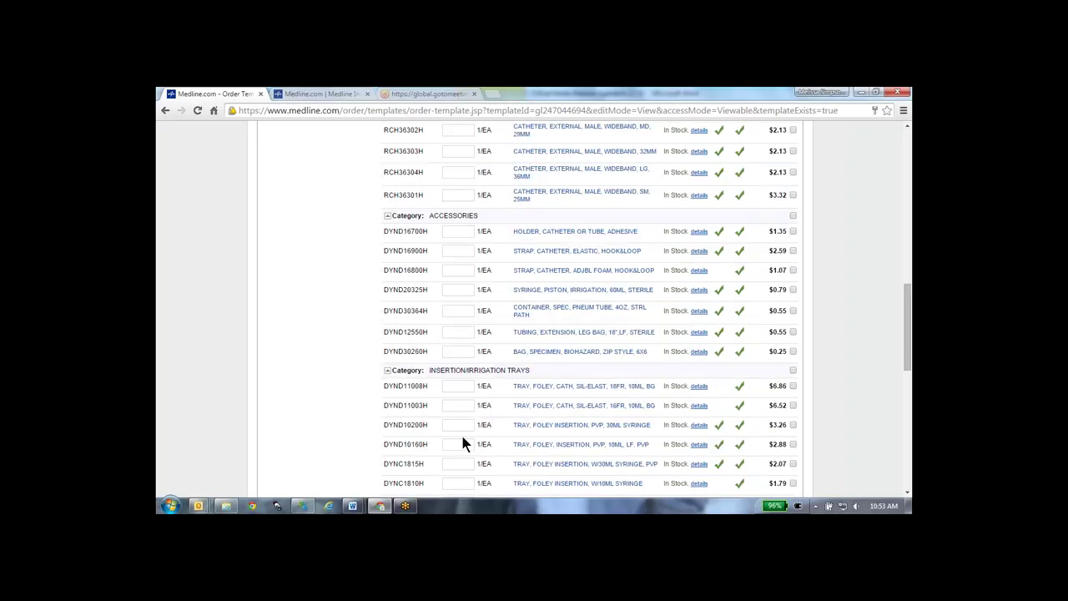
pyautogui.write('1')
# Step: Enter a quantity of 1 for the DYND15205H drain bag
pyautogui.scroll(-3, 459, 426)
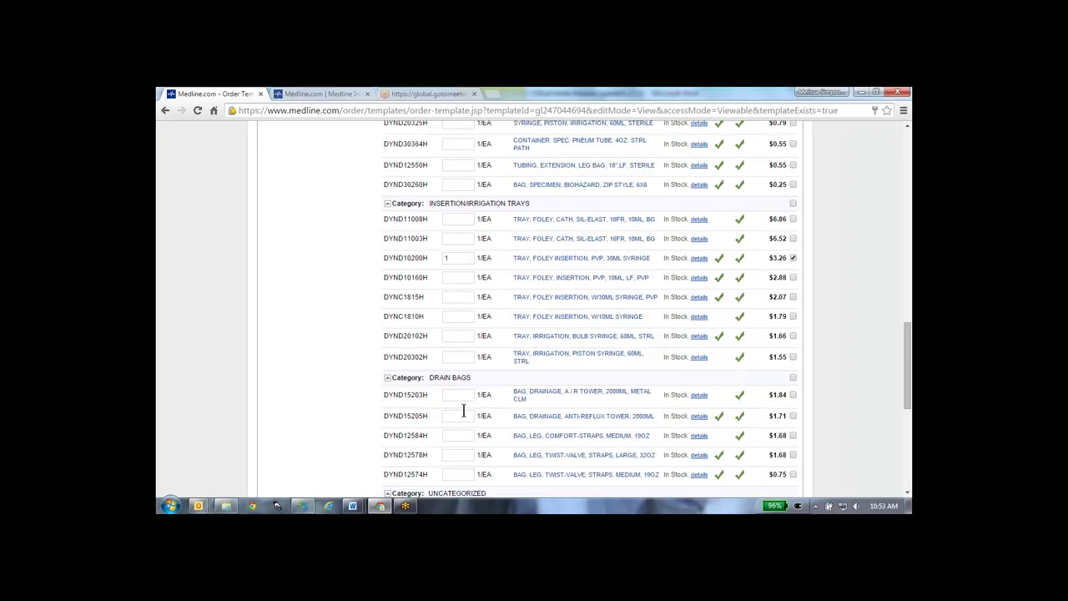
pyautogui.scroll(-1, 463, 410)
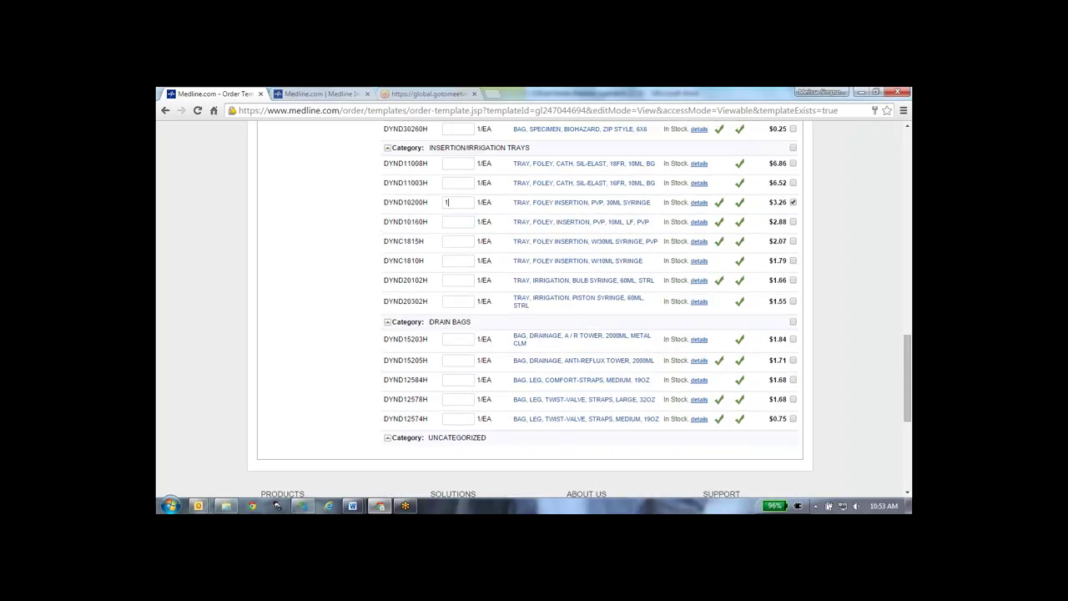
pyautogui.click(458, 363)
pyautogui.write('1')
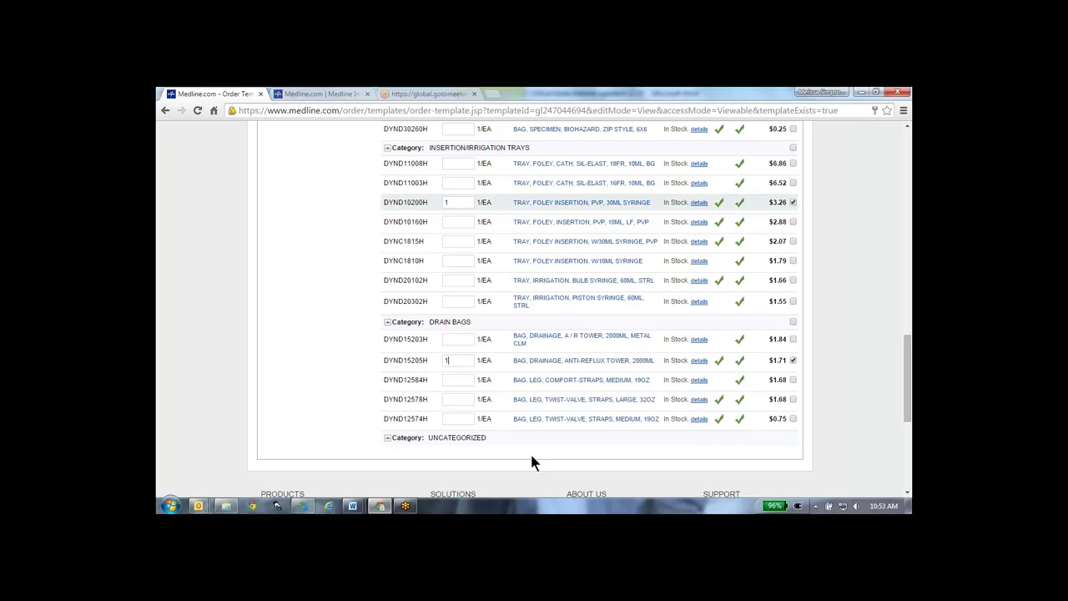
pyautogui.scroll(5, 570, 460)
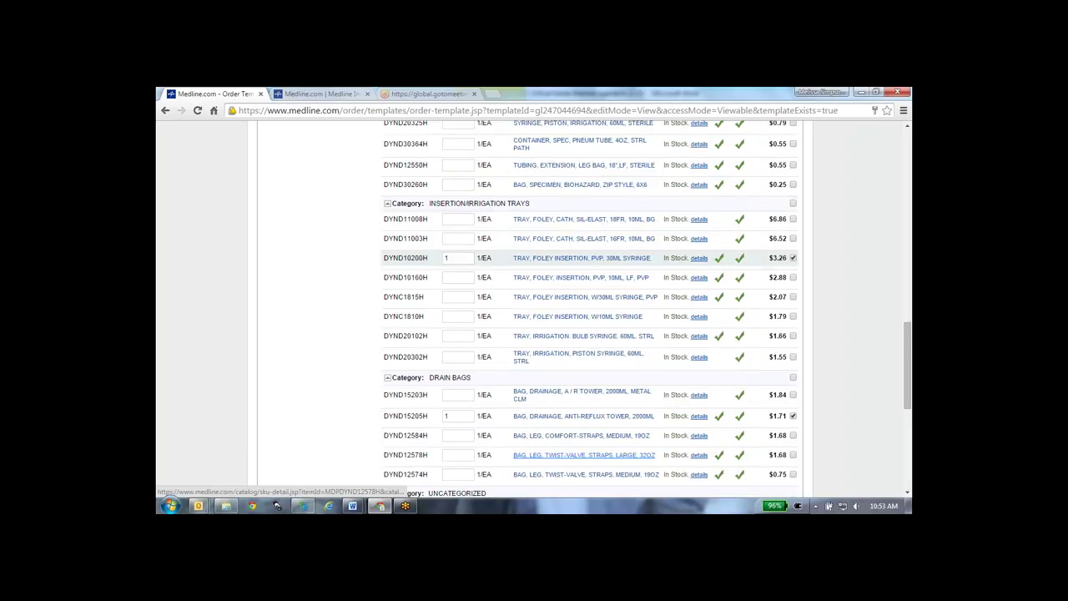
pyautogui.scroll(8, 570, 333)
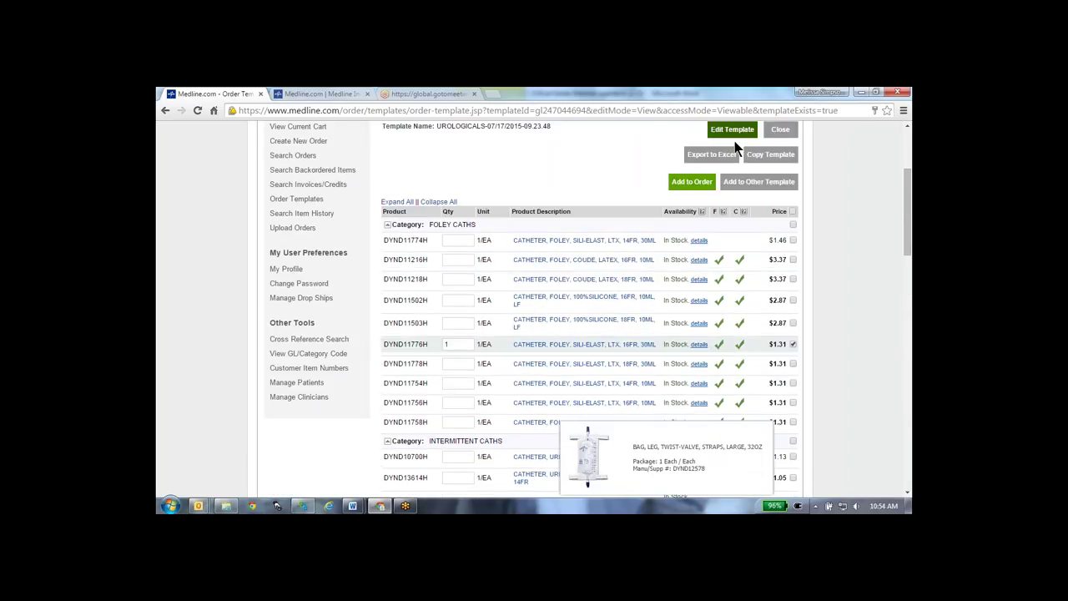
# Step: Add the three checked UROLOGICALS items to the order ($6.28) and go to the cart
pyautogui.click(693, 182)
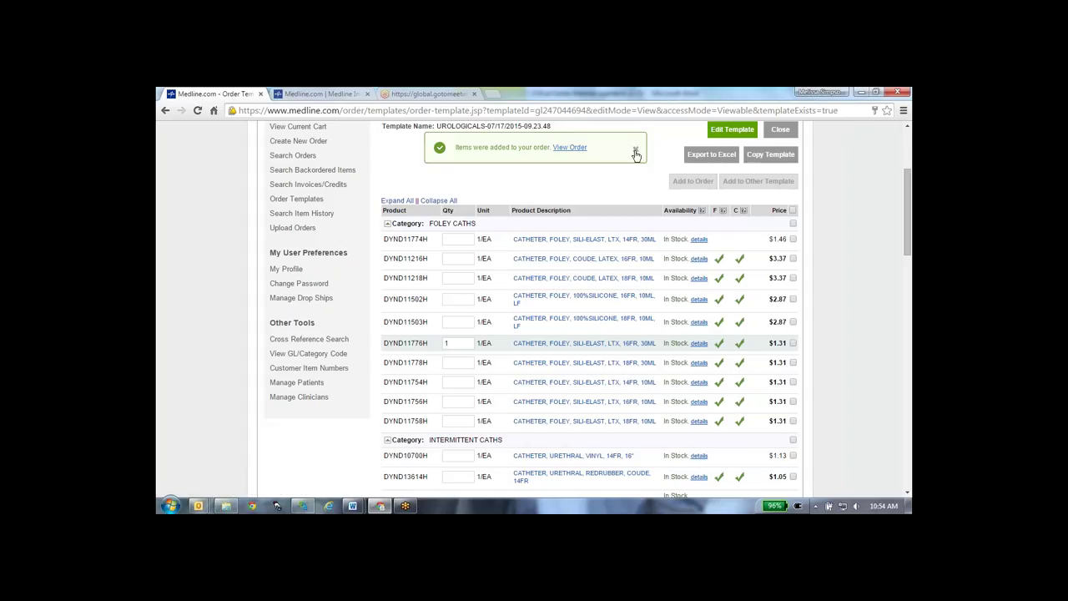
pyautogui.scroll(2, 646, 185)
pyautogui.scroll(1, 647, 190)
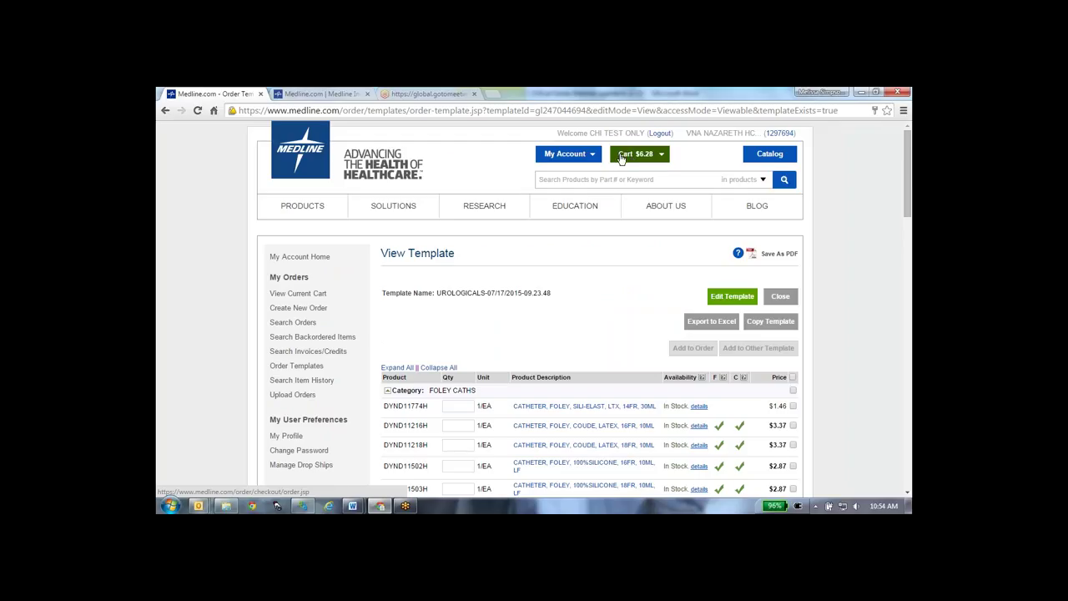
pyautogui.click(621, 158)
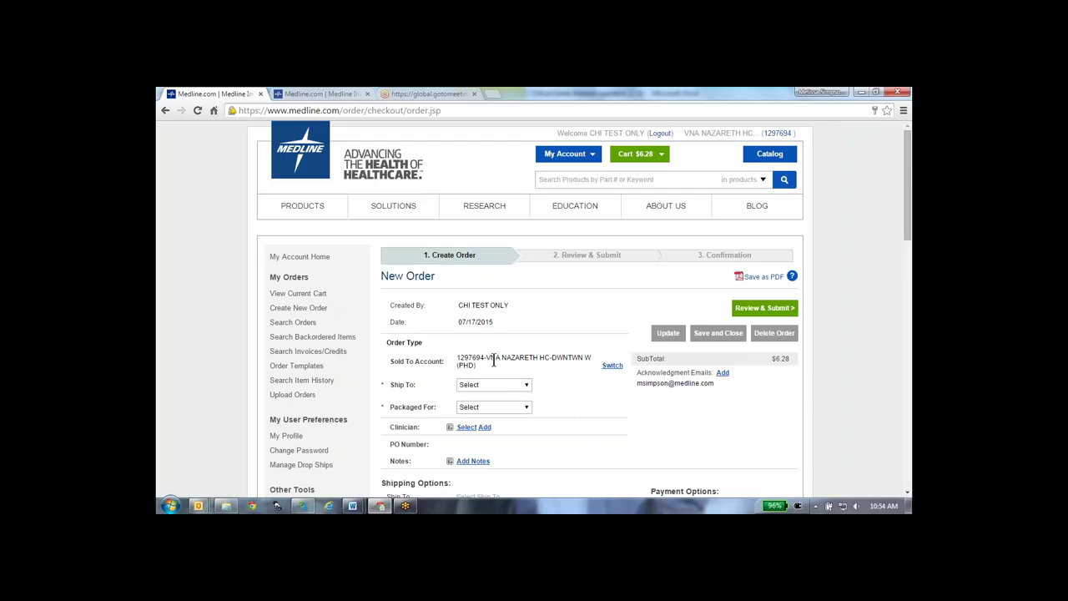
# Step: Set Ship To to Patient, which also makes Packaged For Patient
pyautogui.scroll(-3, 559, 404)
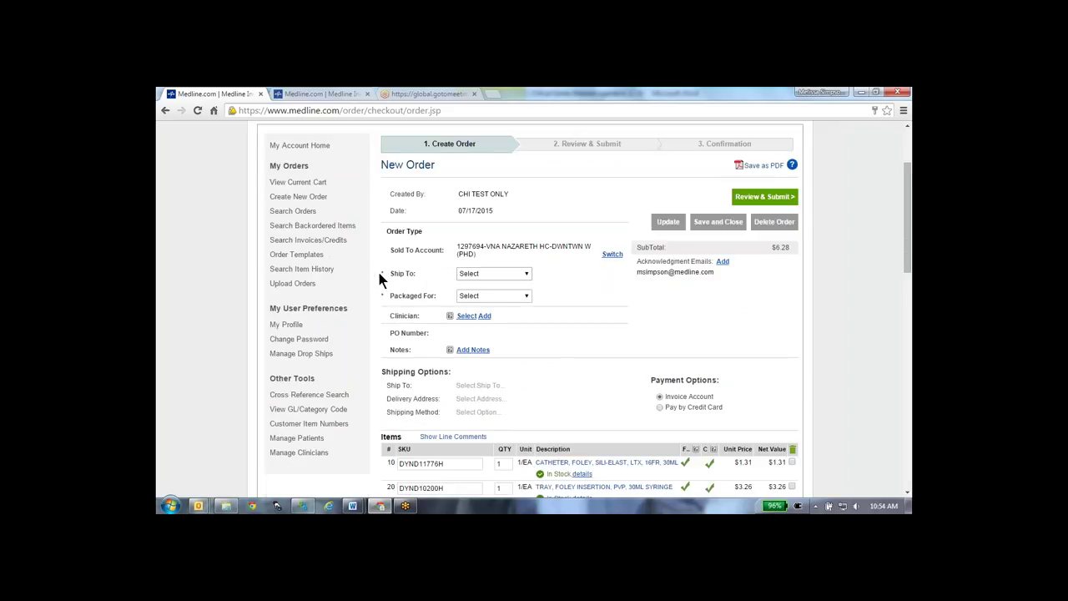
pyautogui.click(527, 276)
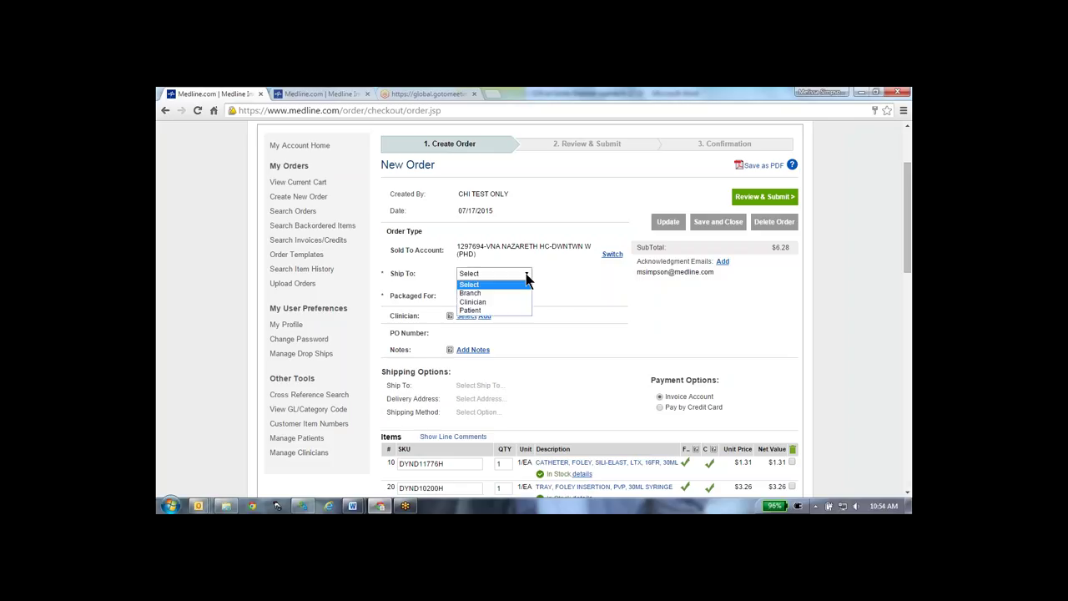
pyautogui.click(494, 310)
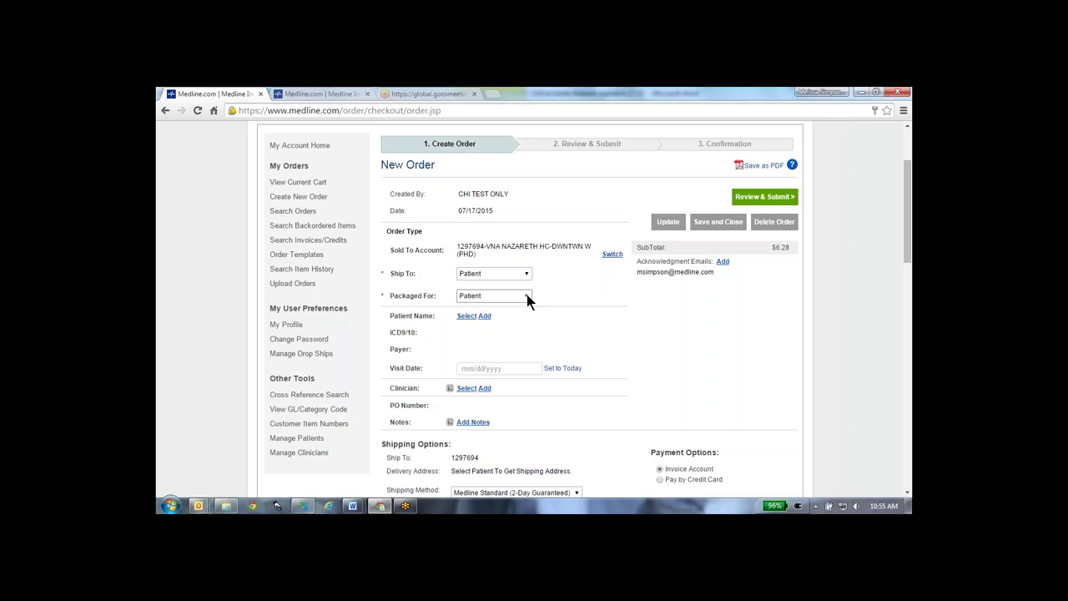
# Step: Select the first patient from the lookup and set the visit date to today, 07/17/2015
pyautogui.click(466, 317)
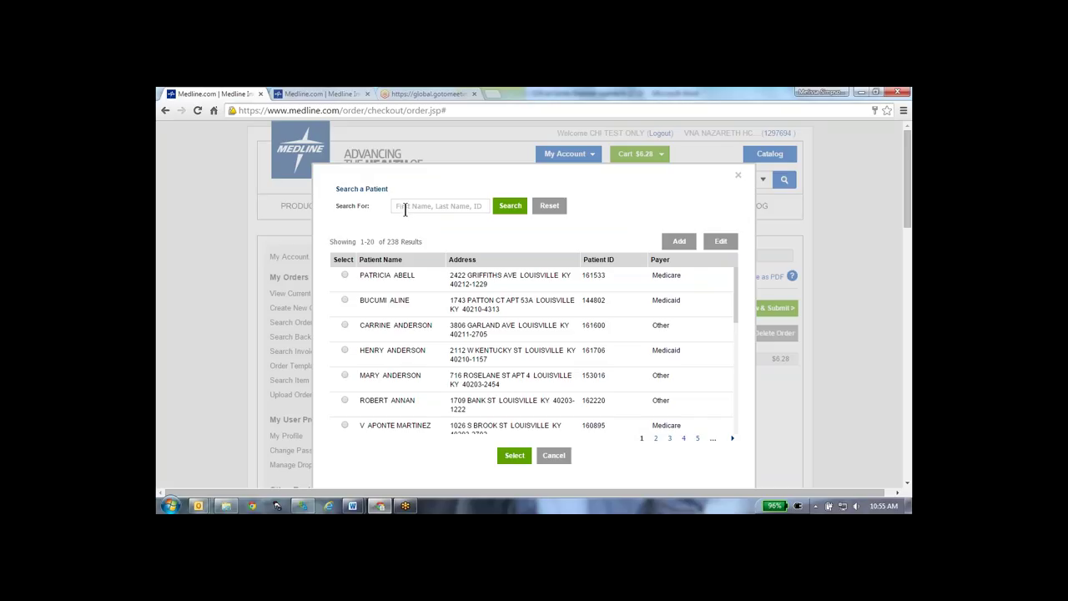
pyautogui.click(394, 280)
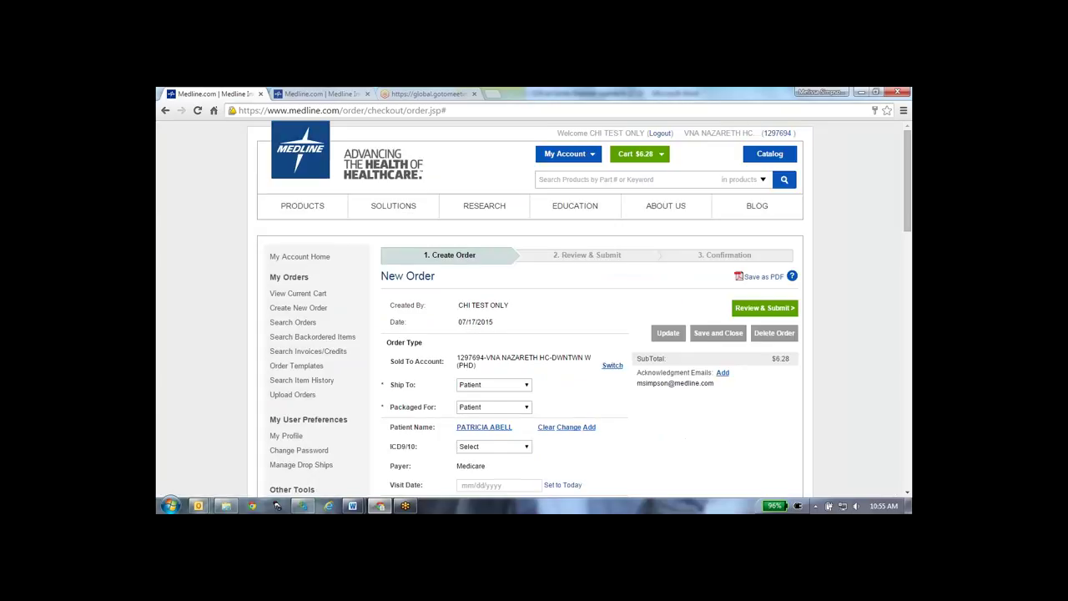
pyautogui.scroll(-1, 604, 441)
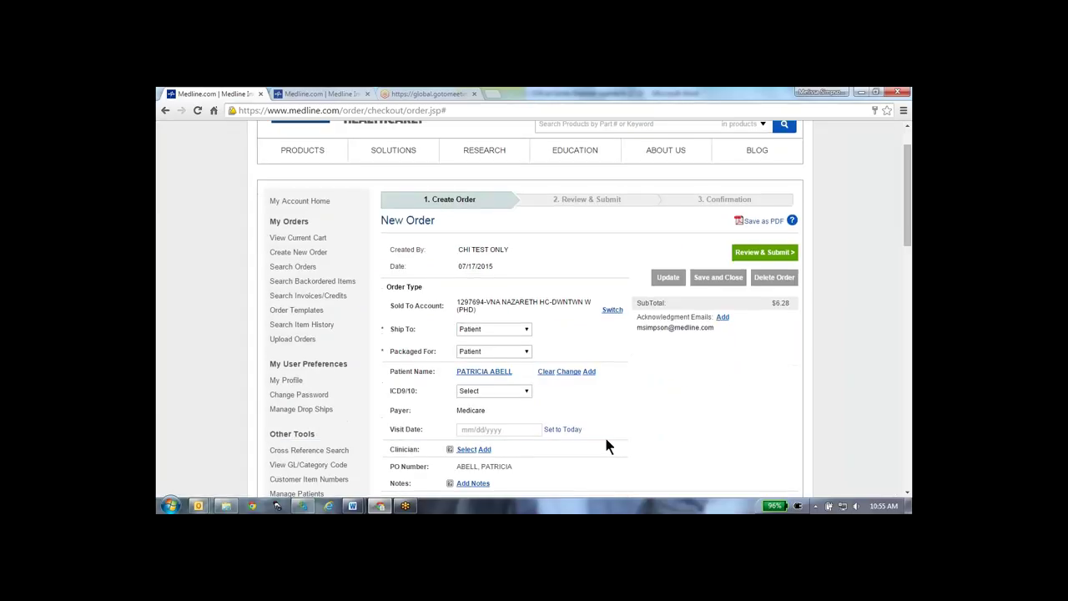
pyautogui.scroll(-2, 613, 443)
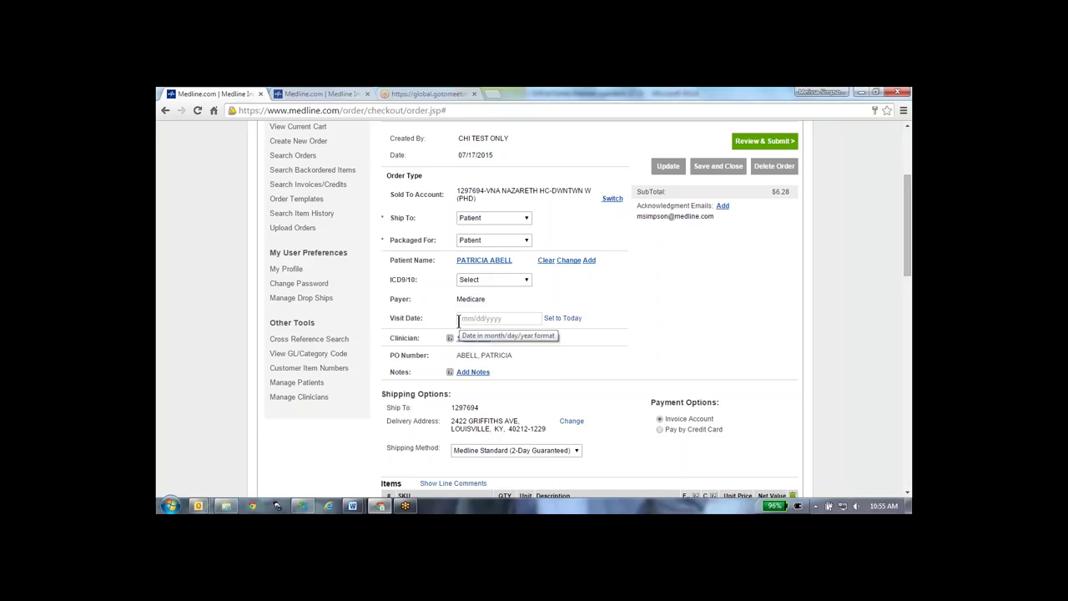
pyautogui.click(558, 320)
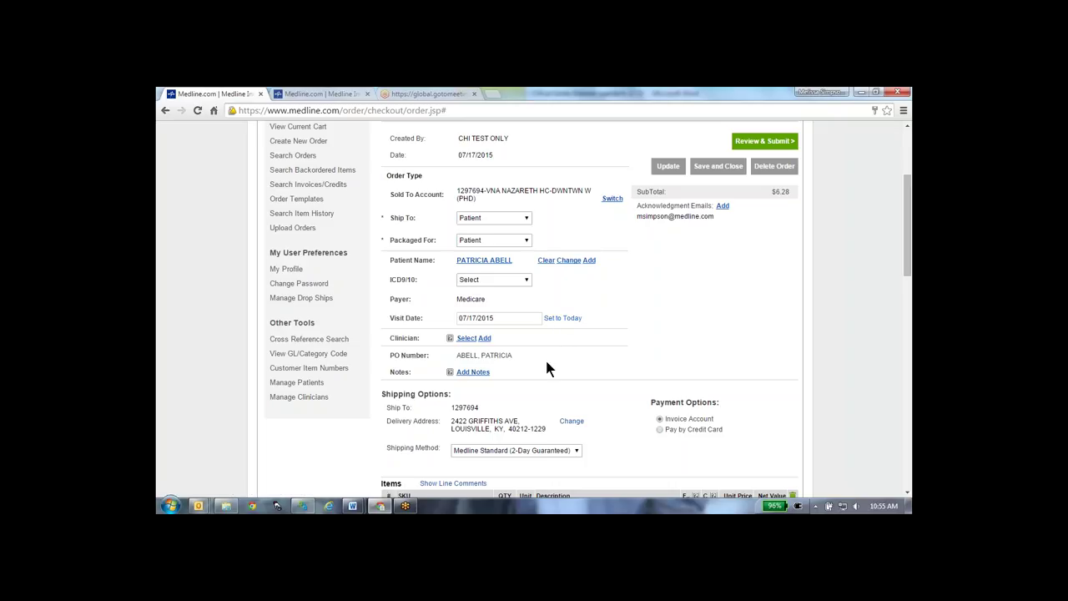
# Step: Attach the chosen clinician from the 65-result lookup list to the order
pyautogui.click(464, 340)
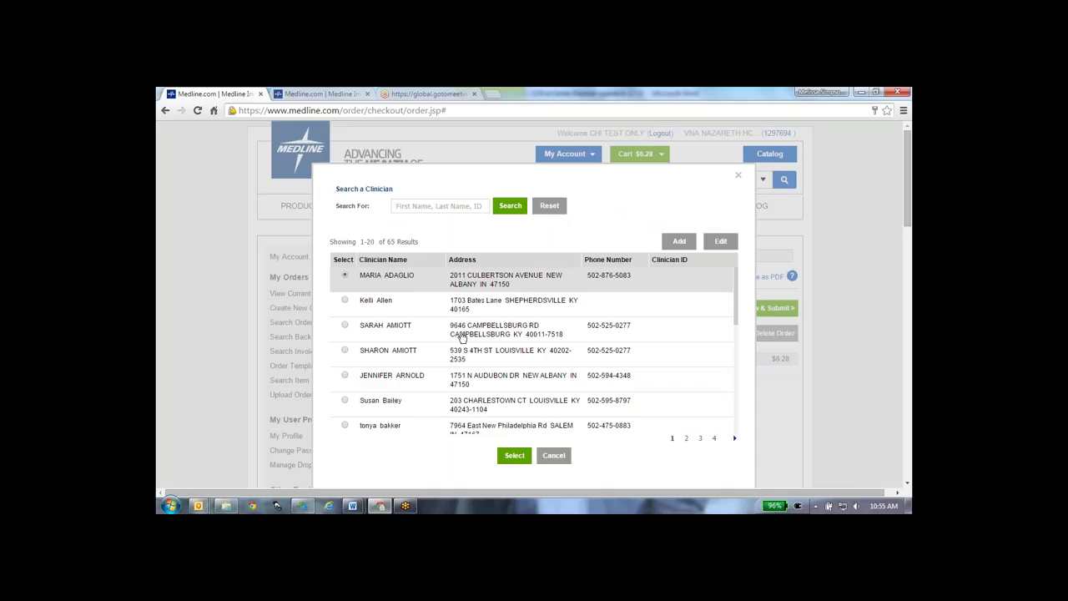
pyautogui.click(518, 457)
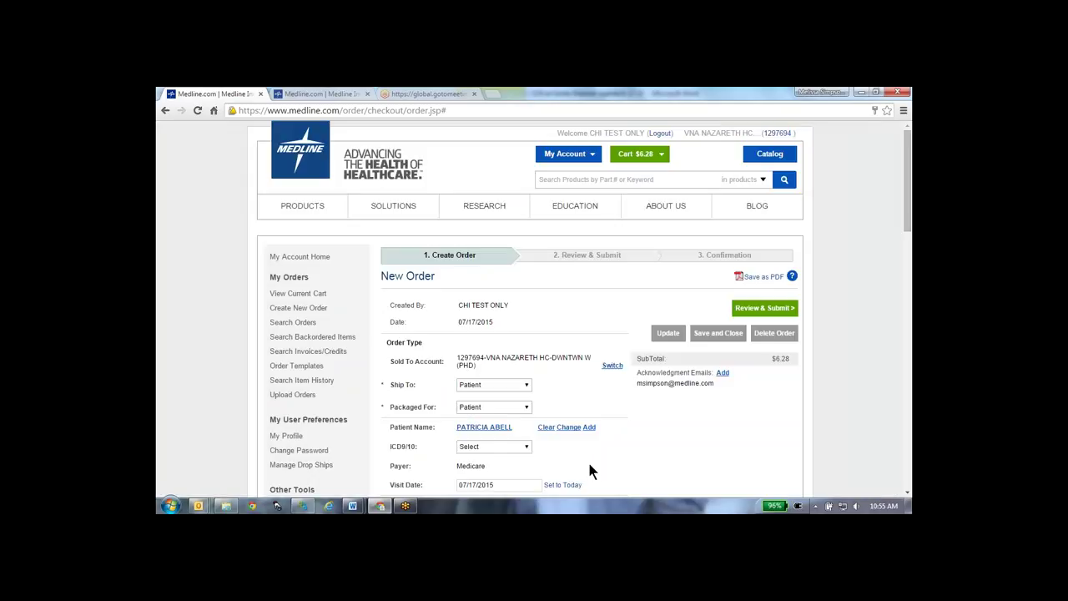
pyautogui.scroll(-3, 598, 466)
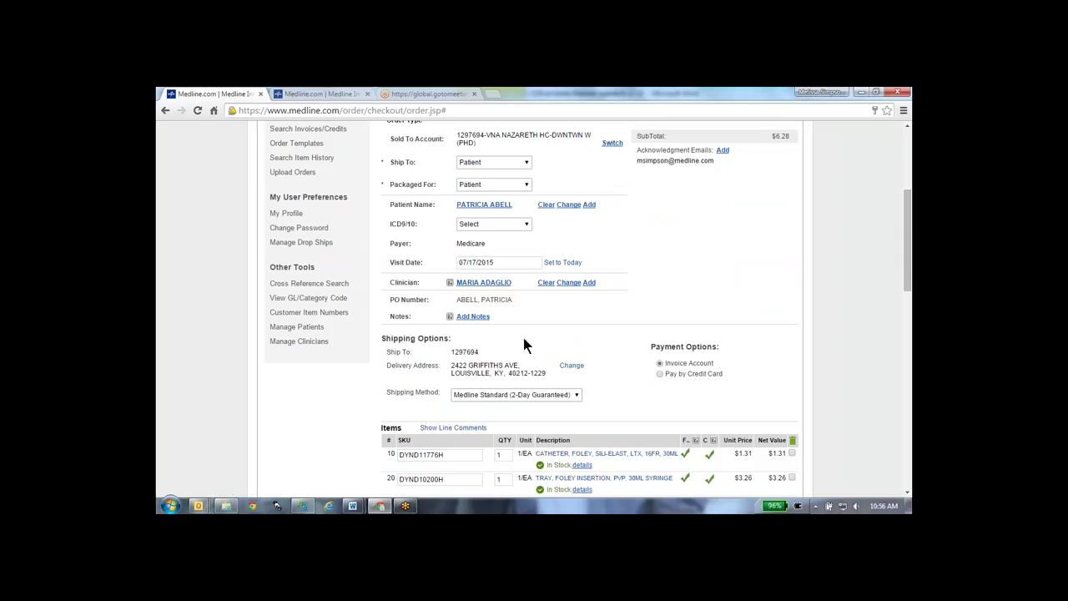
# Step: Check the three Foley-related items in the Items table, then send the order to Review & Submit
pyautogui.scroll(-3, 418, 374)
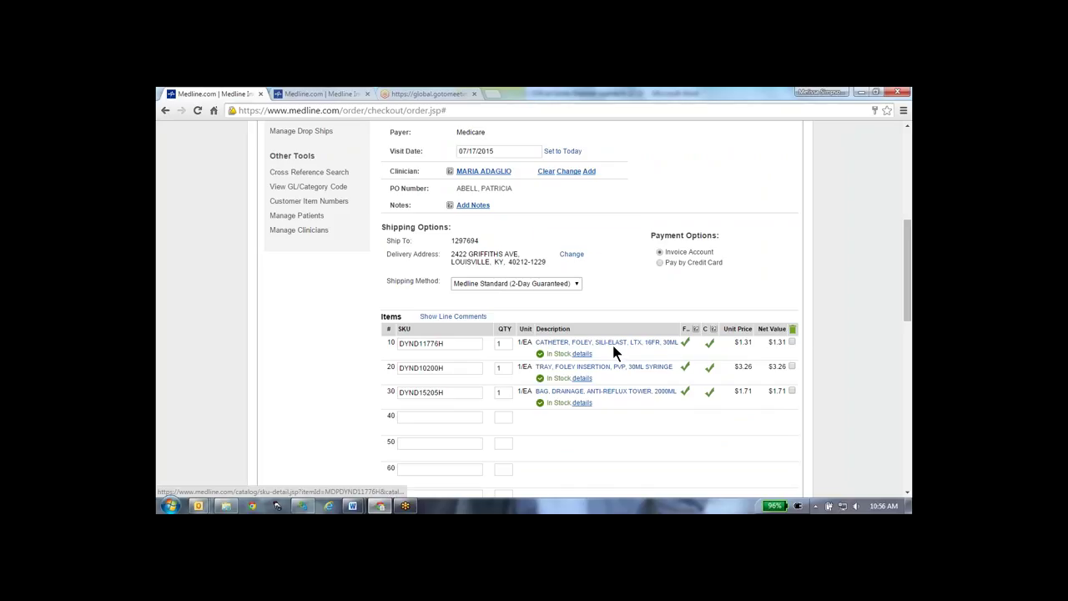
pyautogui.moveTo(616, 349)
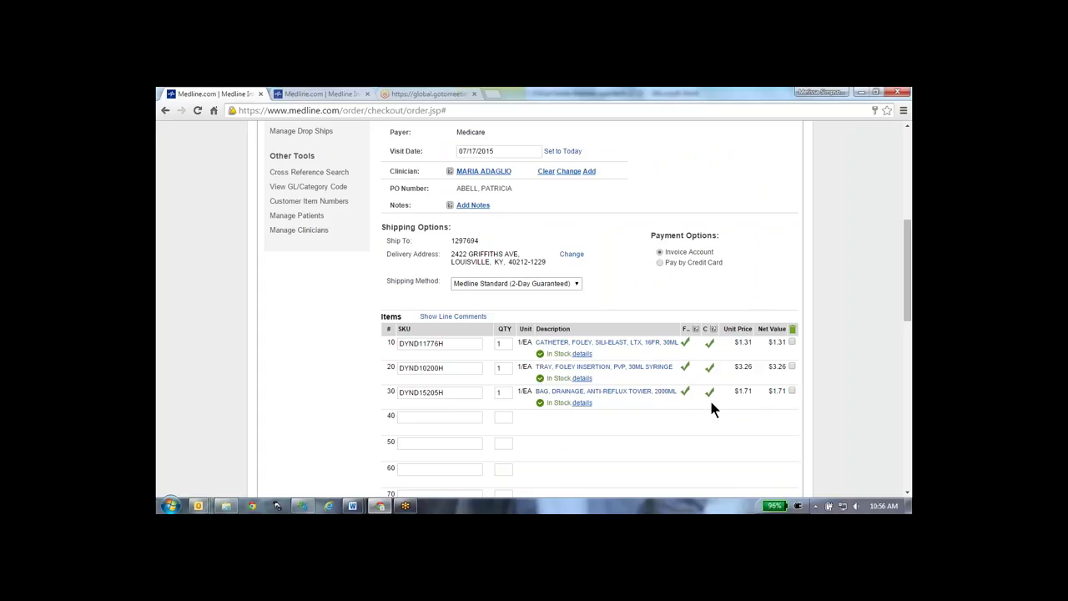
pyautogui.scroll(-2, 615, 428)
pyautogui.scroll(2, 614, 433)
pyautogui.scroll(-3, 599, 451)
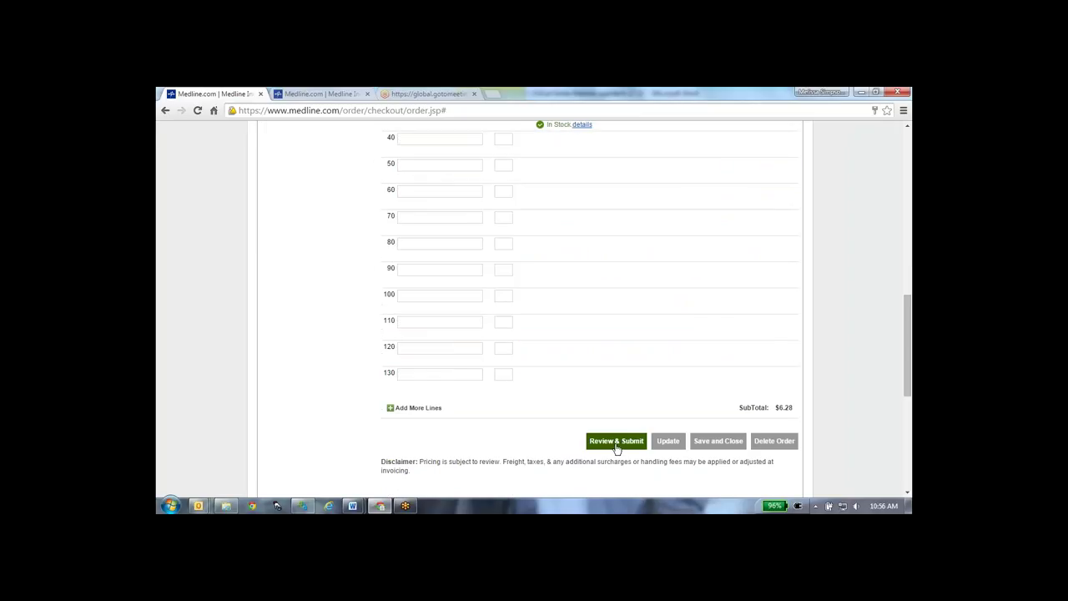
pyautogui.click(616, 441)
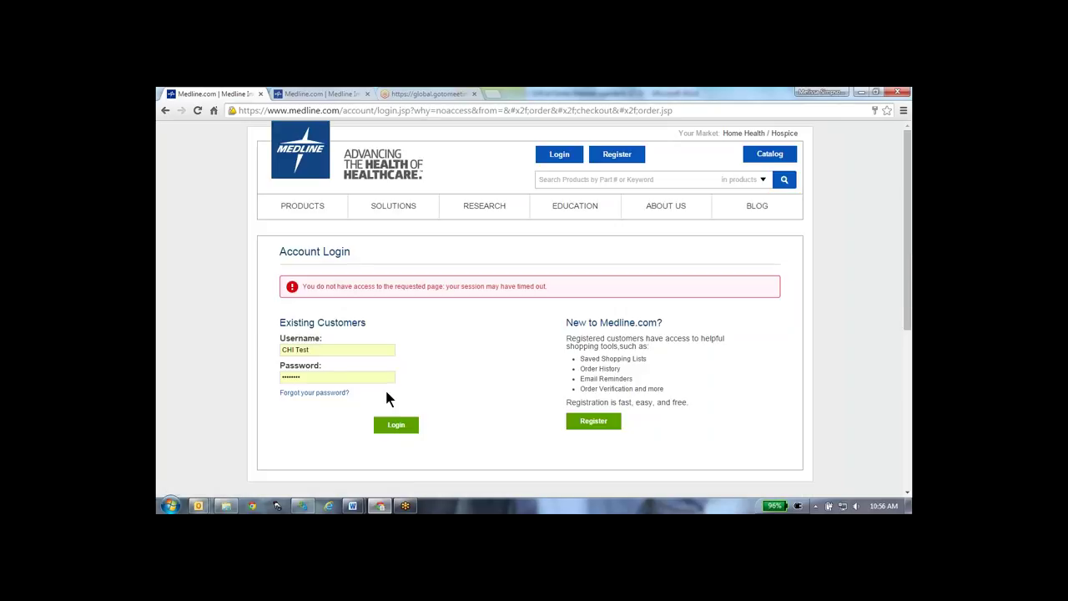
# Step: Replace the password in the Account Login page and log back in
pyautogui.moveTo(363, 380); pyautogui.dragTo(274, 376)
pyautogui.write('********')
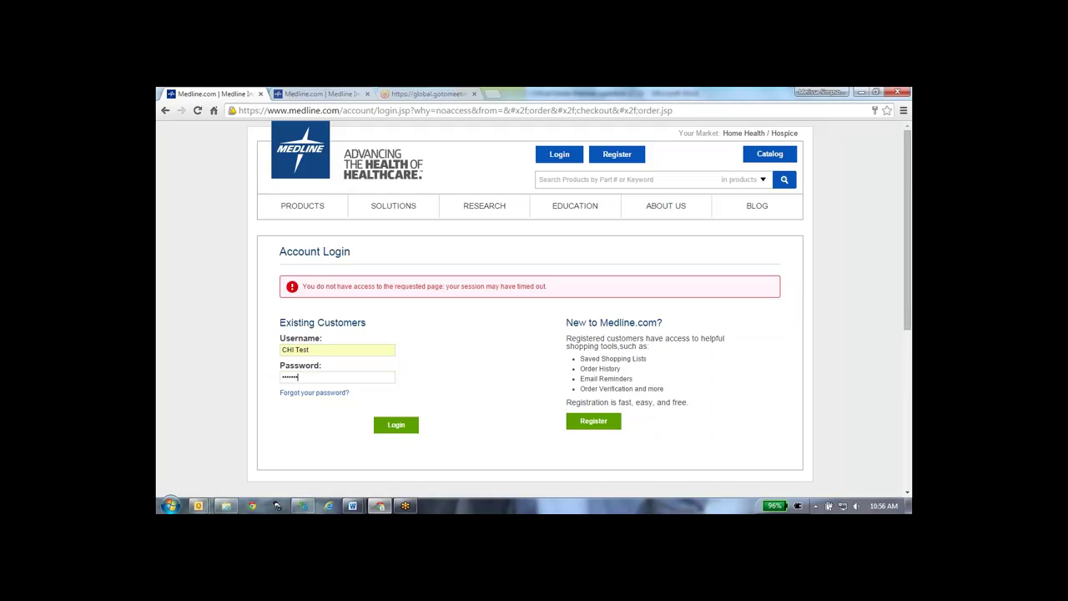
pyautogui.click(396, 425)
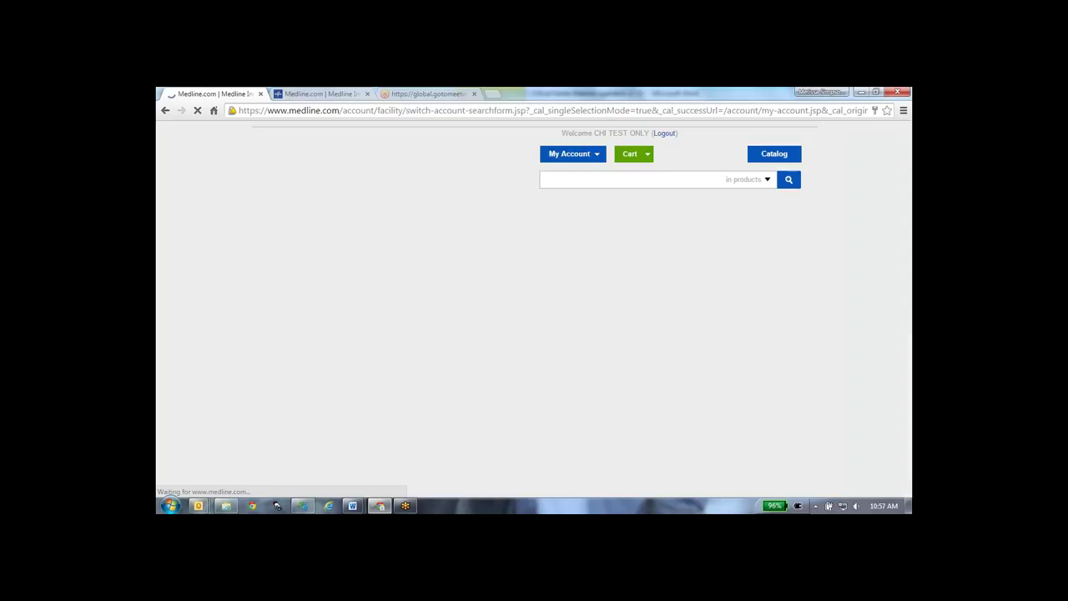
# Step: Choose the facility account, reopen the un-submitted patient order, and dismiss the Order Note empty
pyautogui.click(287, 341)
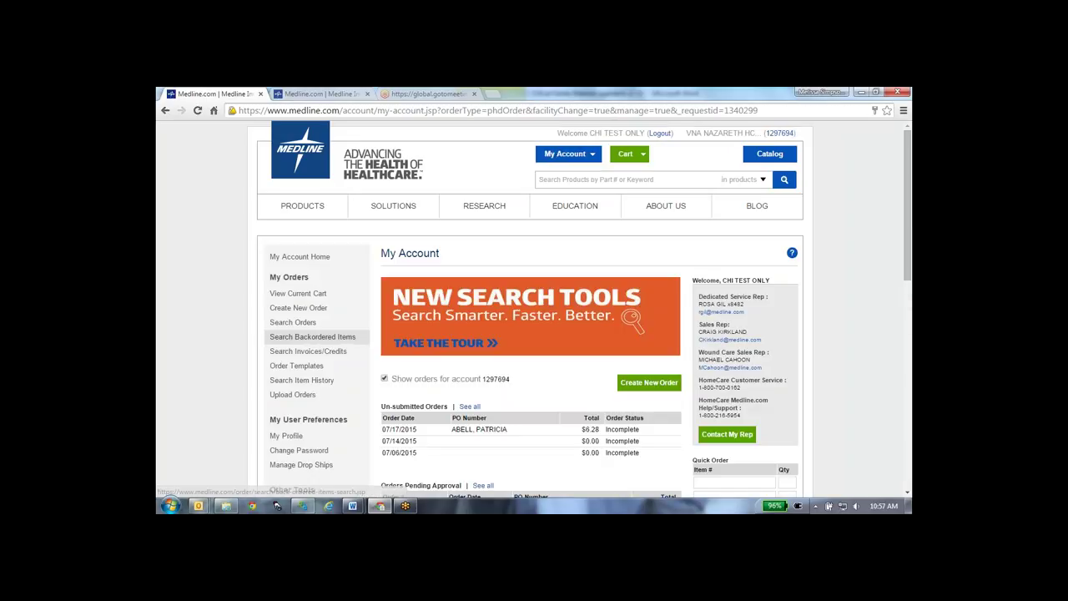
pyautogui.click(497, 434)
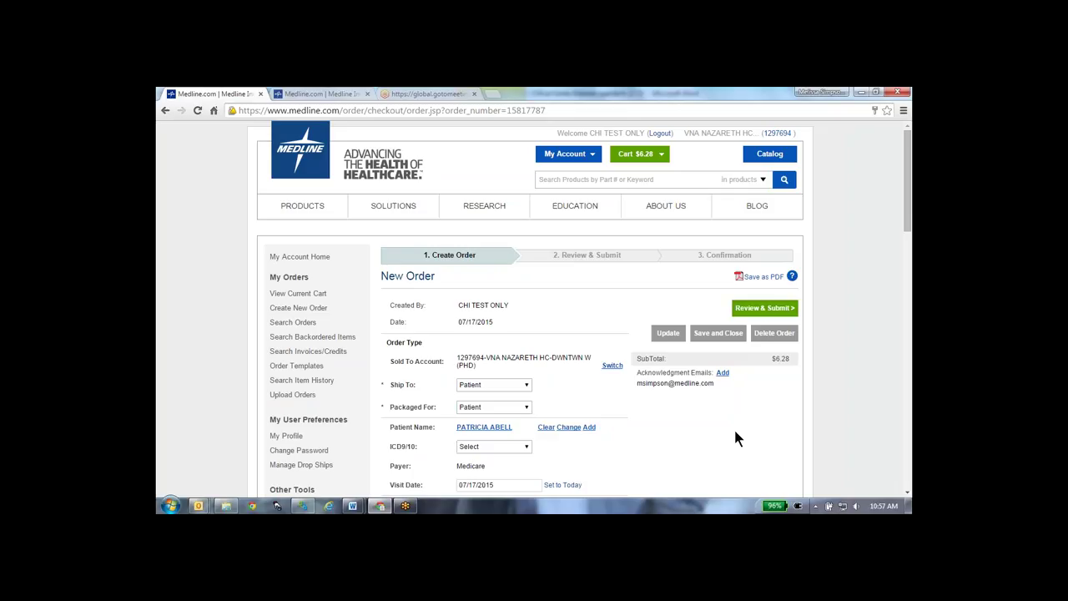
pyautogui.scroll(-2, 736, 434)
pyautogui.scroll(-1, 736, 433)
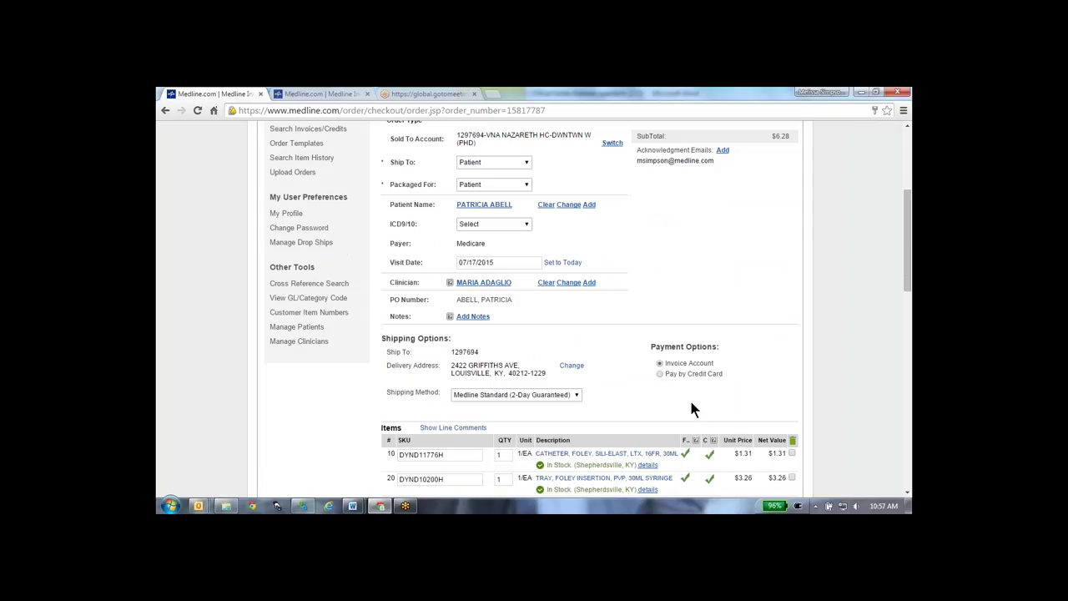
pyautogui.click(474, 316)
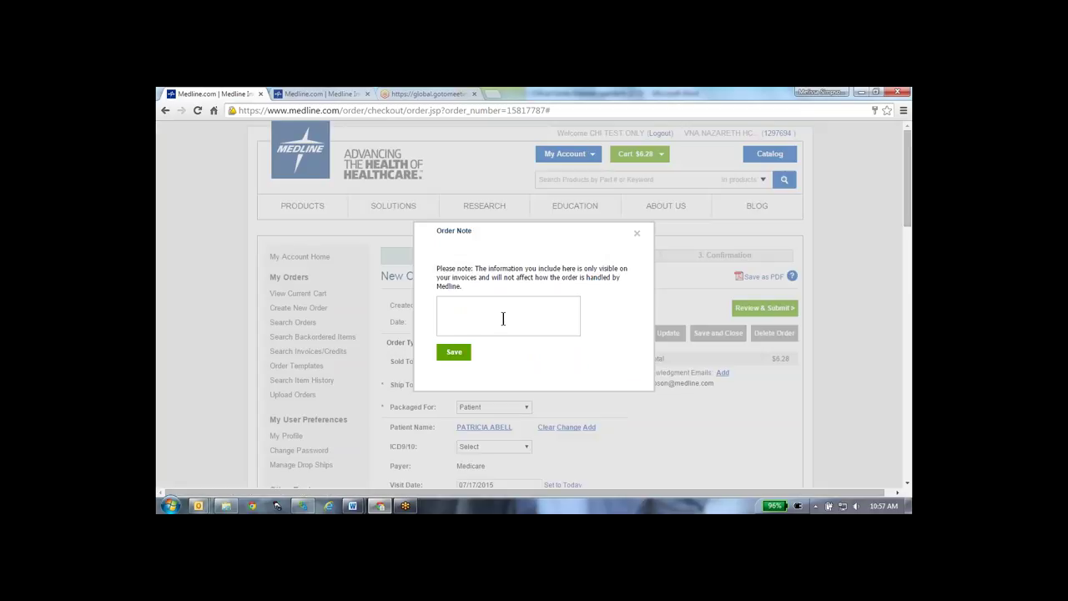
pyautogui.click(637, 236)
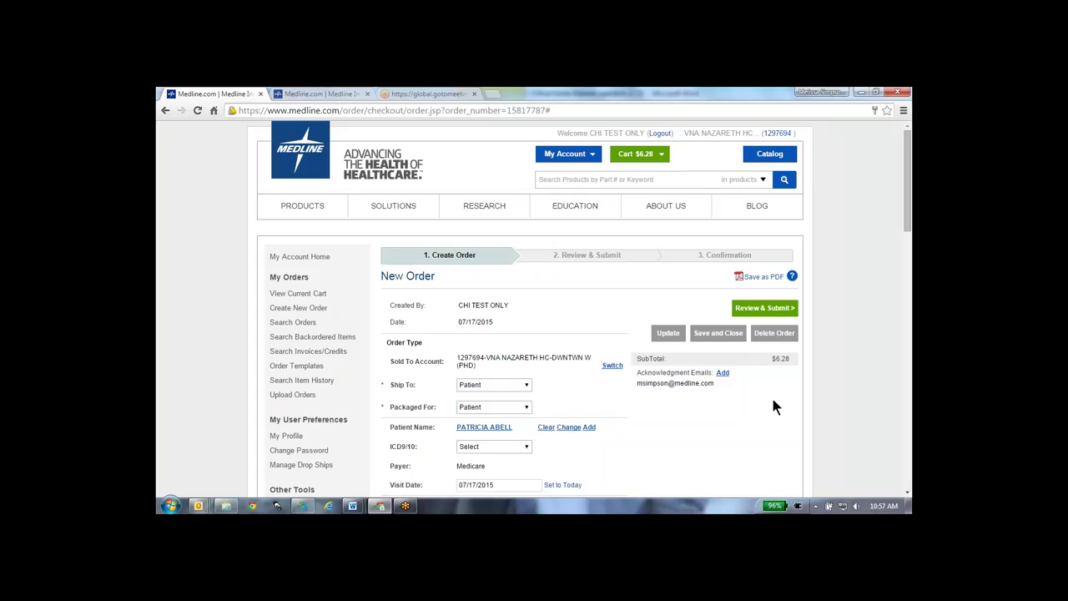
# Step: Review the $6.28 order on the Review Order page and submit it for an order number
pyautogui.click(770, 302)
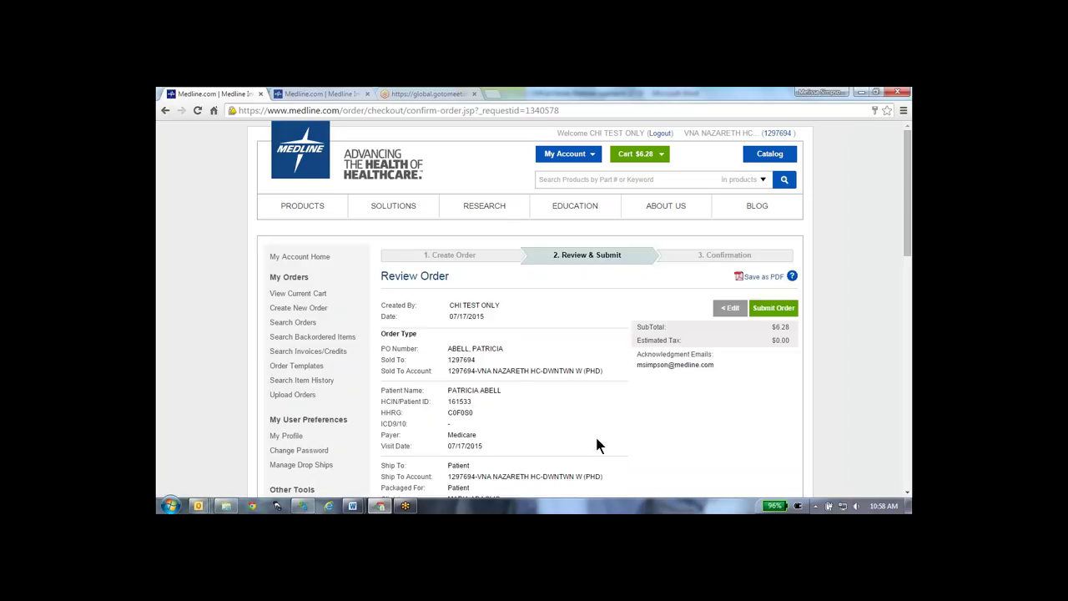
pyautogui.scroll(-1, 596, 434)
pyautogui.scroll(-1, 606, 440)
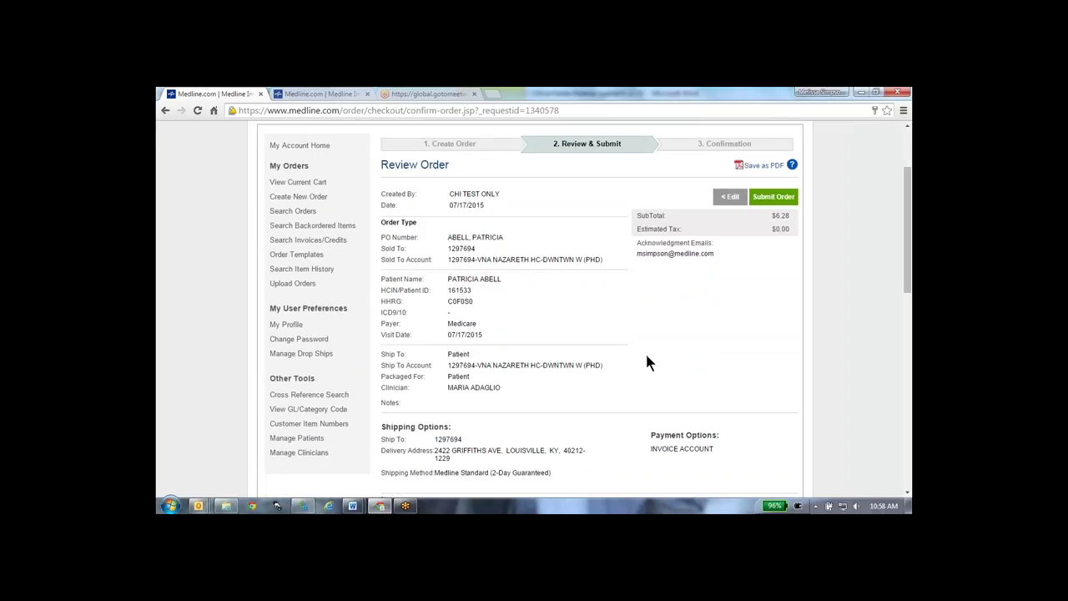
pyautogui.scroll(-2, 645, 352)
pyautogui.scroll(-1, 645, 351)
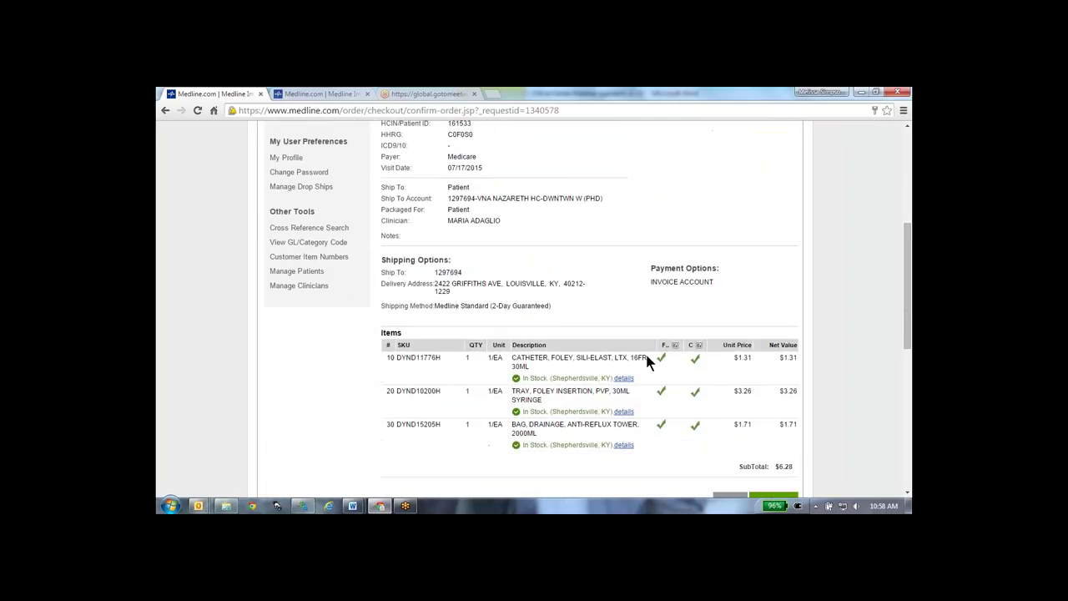
pyautogui.scroll(-1, 645, 352)
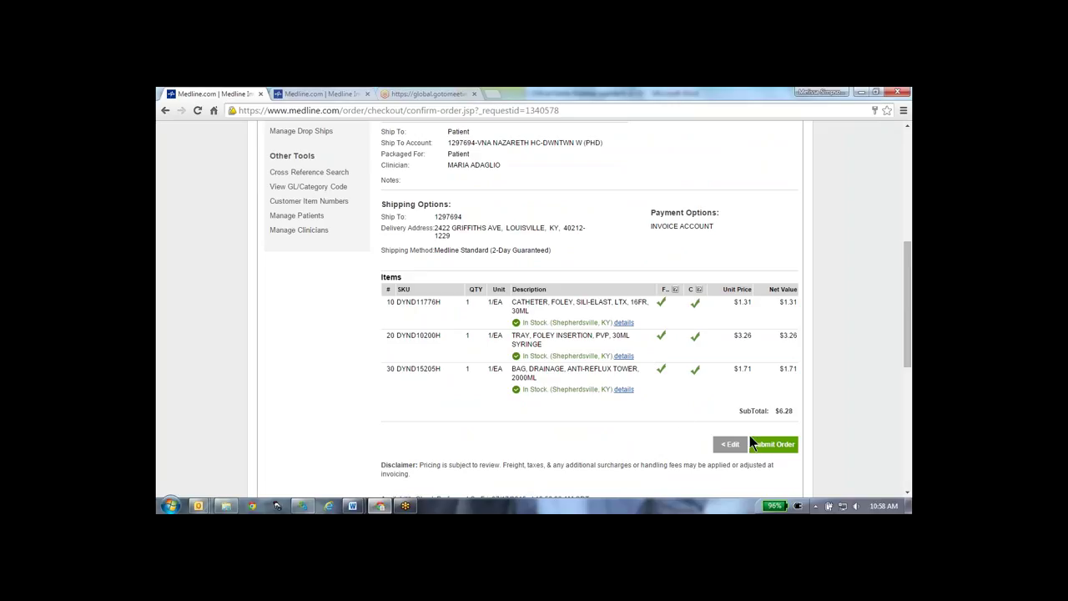
pyautogui.click(773, 446)
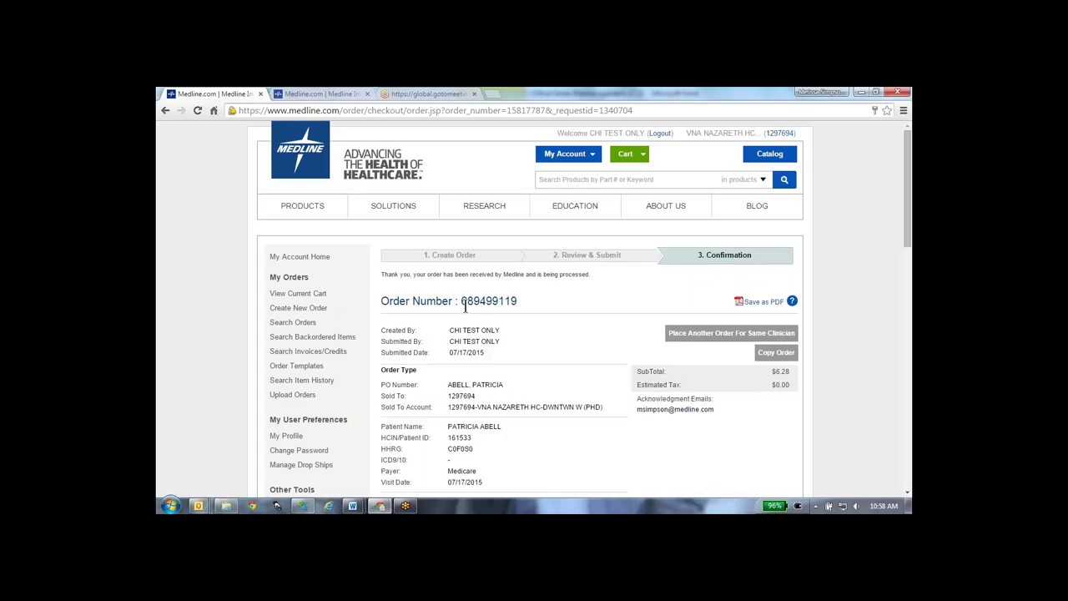
# Step: Highlight the new order number on the confirmation page and bring up the Outlook windows
pyautogui.moveTo(459, 304); pyautogui.dragTo(517, 303)
pyautogui.click(198, 505)
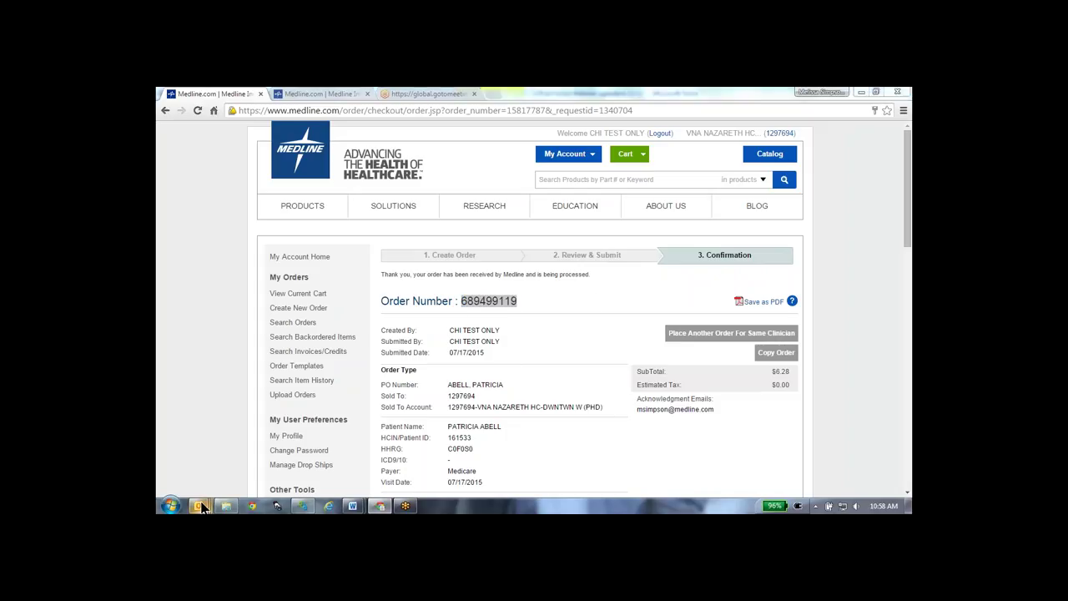
# Step: In the inbox, open the MDCSupport order acknowledgement e-mail and scroll through it
pyautogui.click(228, 456)
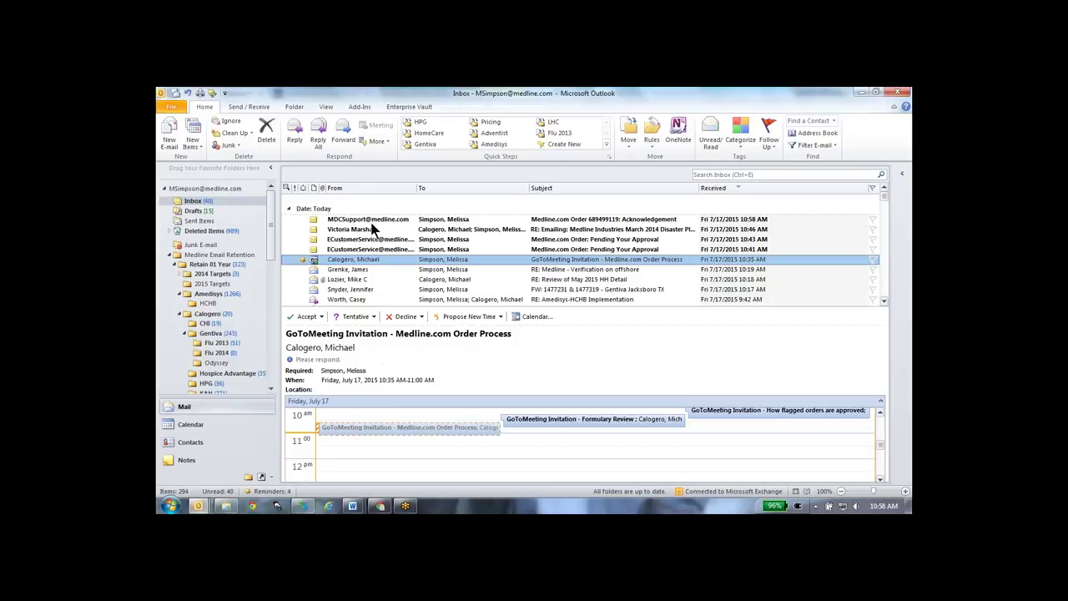
pyautogui.doubleClick(376, 219)
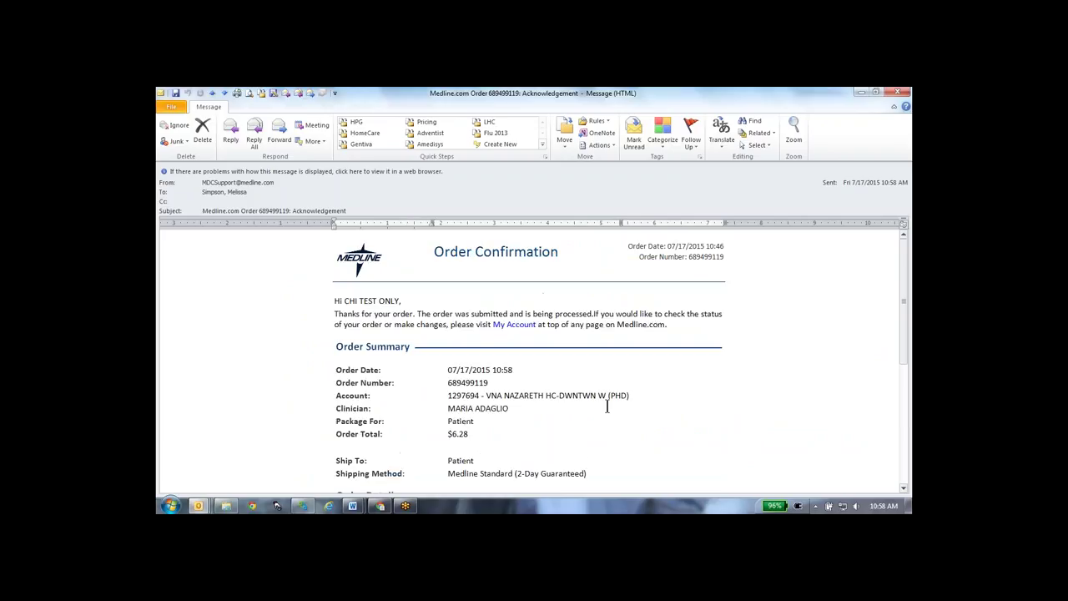
pyautogui.scroll(-3, 607, 407)
pyautogui.scroll(-1, 534, 359)
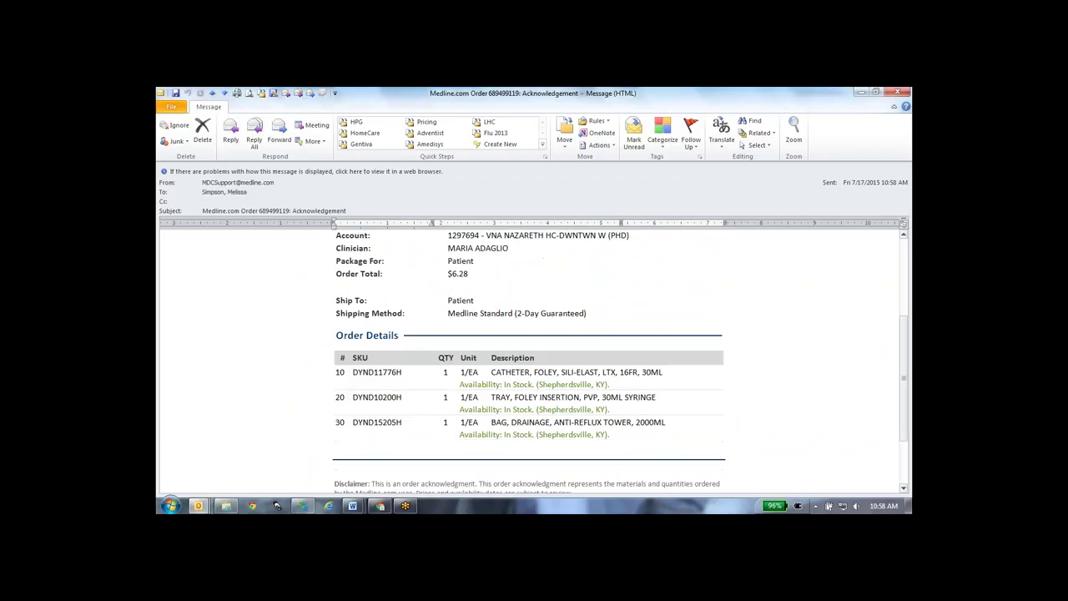
pyautogui.scroll(3, 535, 359)
pyautogui.scroll(1, 823, 316)
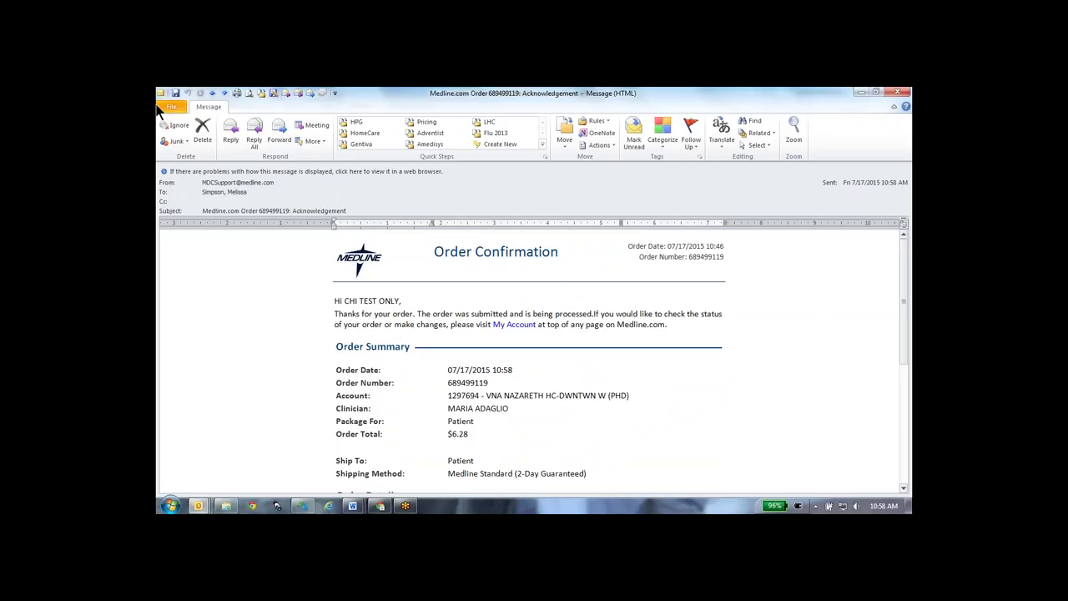
# Step: Select the Order Summary rows, then close the acknowledgement message
pyautogui.click(289, 373)
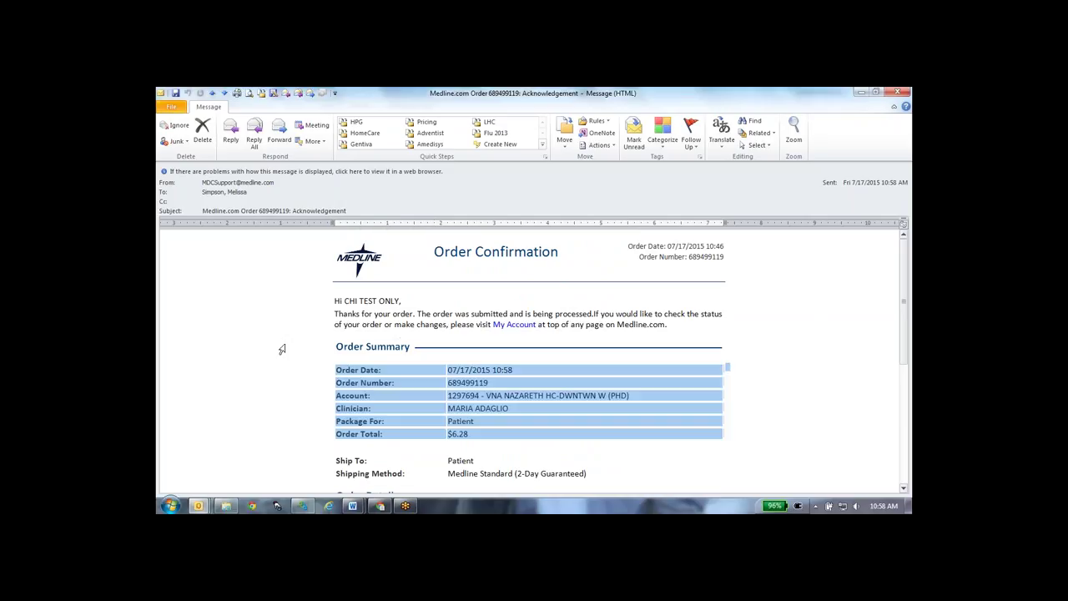
pyautogui.press('Escape')
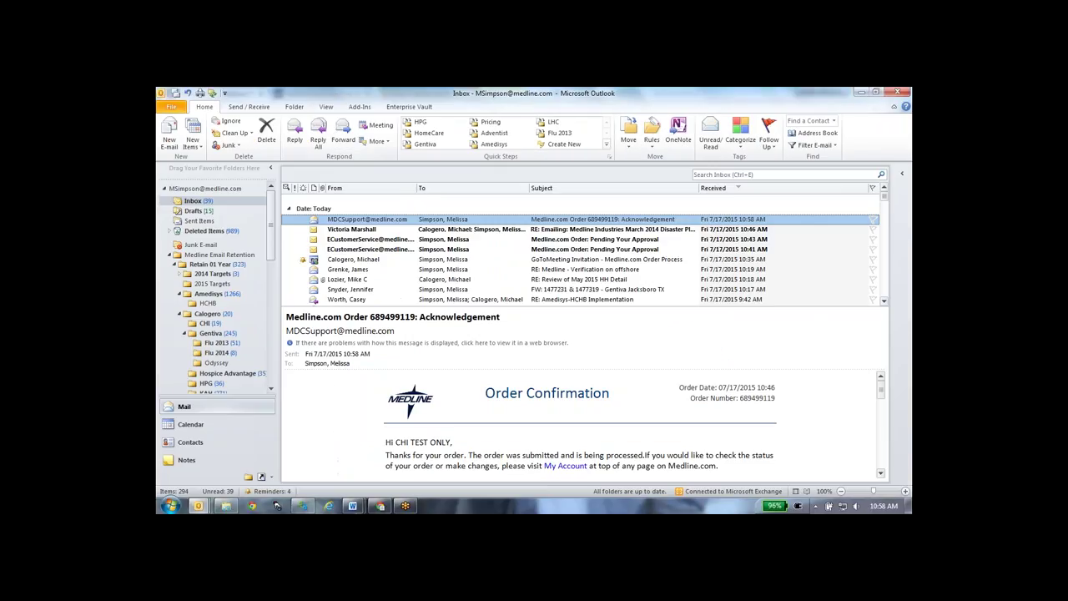
# Step: Bring back the browser's Medline Confirmation page listing the order number and $6.28 subtotal
pyautogui.click(380, 507)
pyautogui.click(541, 346)
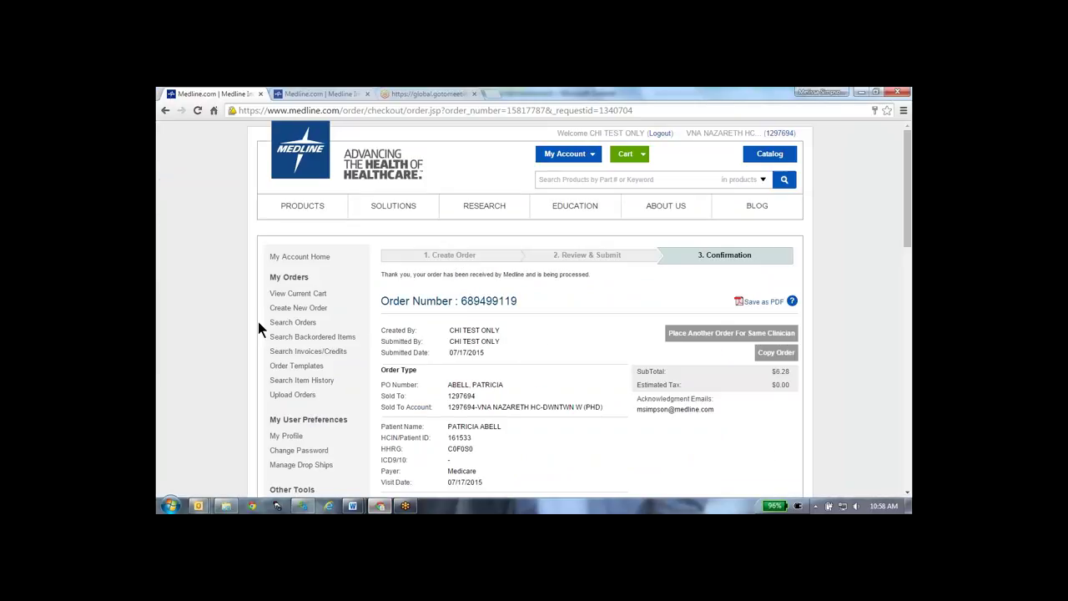